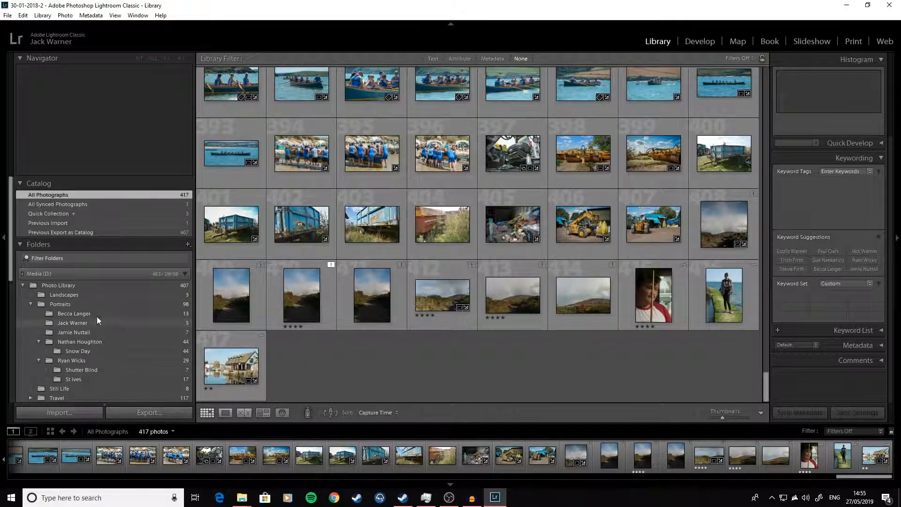
{"action": "scroll", "coordinate": [70, 337], "scroll_direction": "down", "scroll_amount": 3}
{"action": "scroll", "coordinate": [69, 375], "scroll_direction": "up", "scroll_amount": 3}
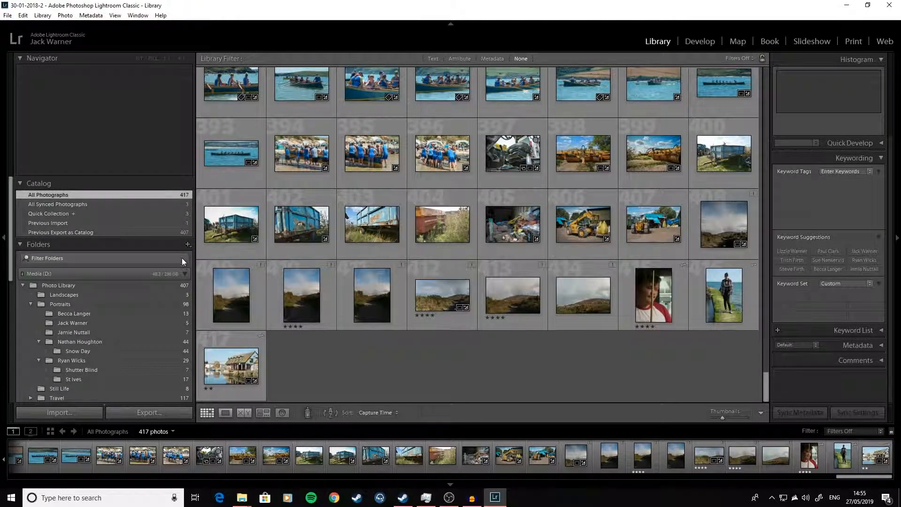
{"action": "mouse_move", "coordinate": [167, 283]}
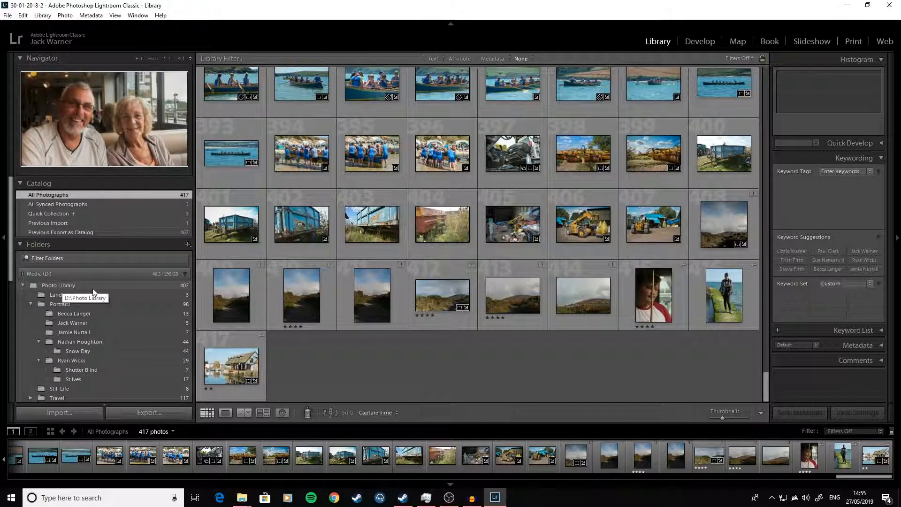
{"action": "scroll", "coordinate": [110, 369], "scroll_direction": "down", "scroll_amount": 3}
{"action": "scroll", "coordinate": [94, 333], "scroll_direction": "up", "scroll_amount": 3}
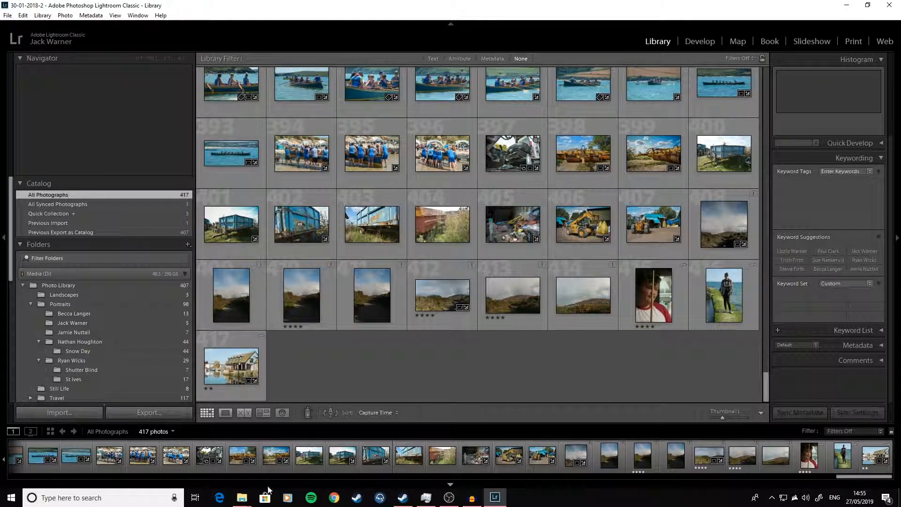
Step: Switch to the Photo Library window in File Explorer, look inside Travel and its Bassingourn August 2018 subfolder, and return to Lightroom Classic
{"action": "mouse_move", "coordinate": [242, 497]}
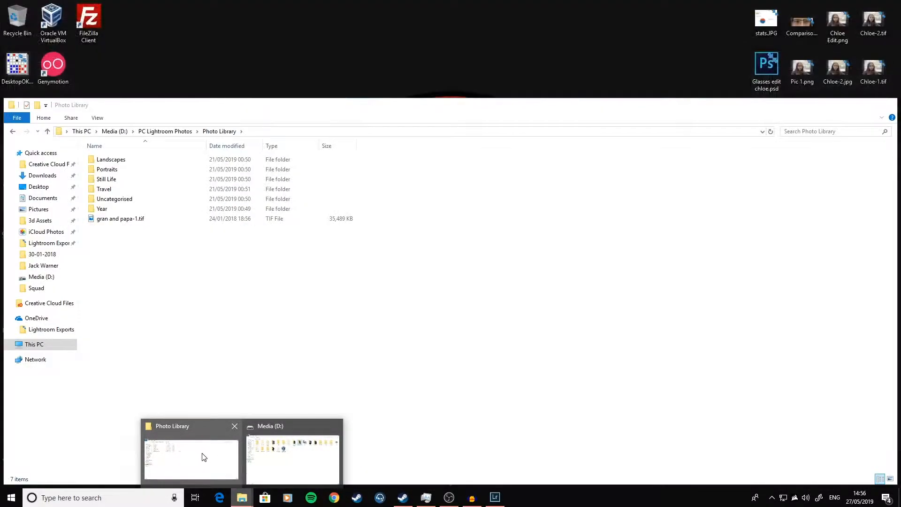
{"action": "left_click", "coordinate": [195, 454]}
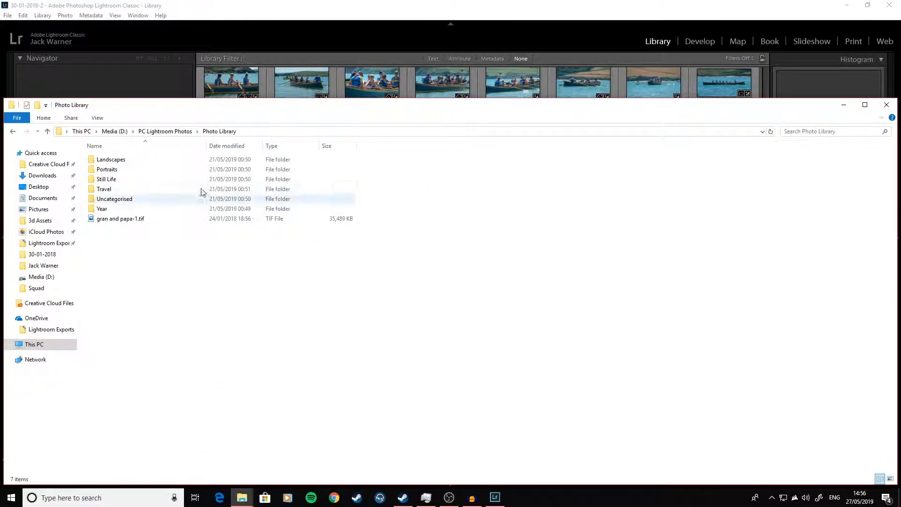
{"action": "double_click", "coordinate": [129, 190]}
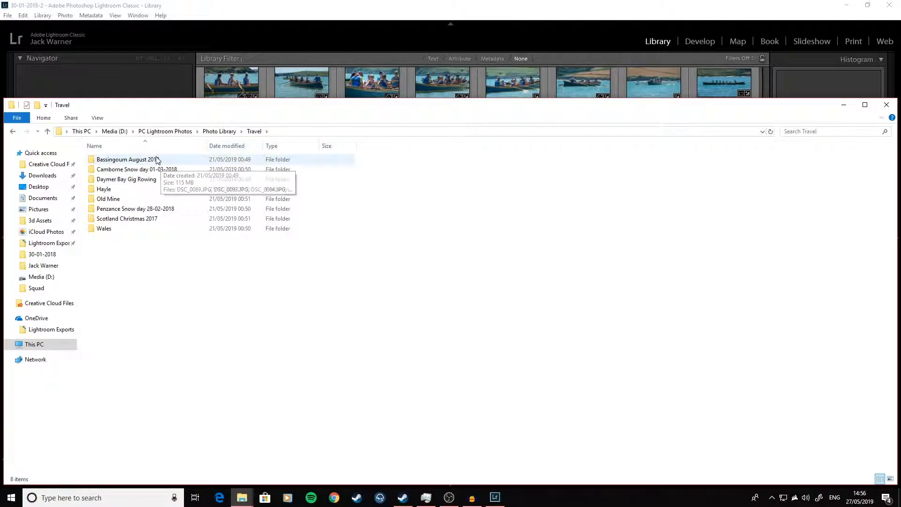
{"action": "double_click", "coordinate": [197, 162]}
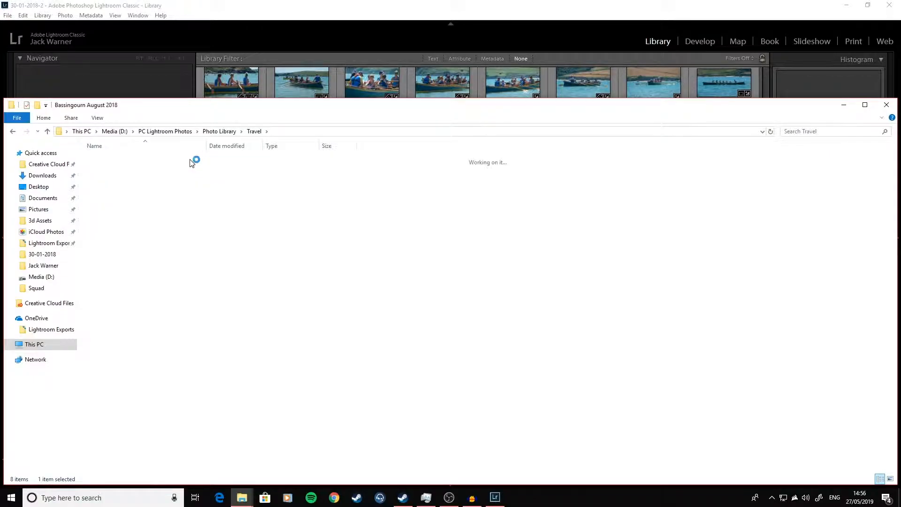
{"action": "left_click", "coordinate": [254, 131]}
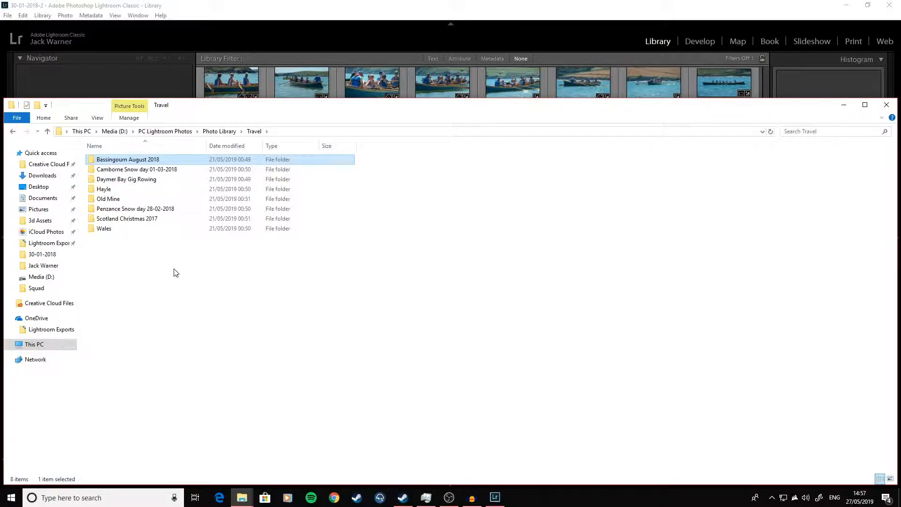
{"action": "left_click", "coordinate": [231, 5]}
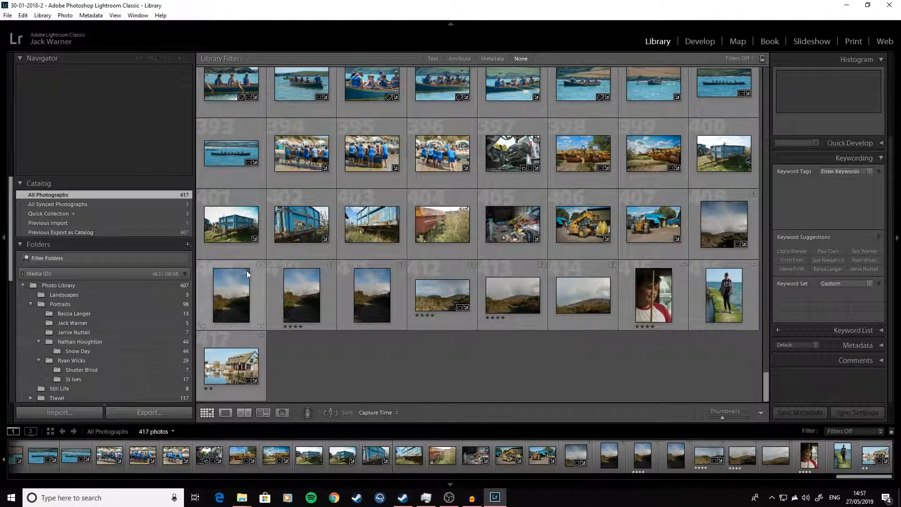
{"action": "mouse_move", "coordinate": [262, 266]}
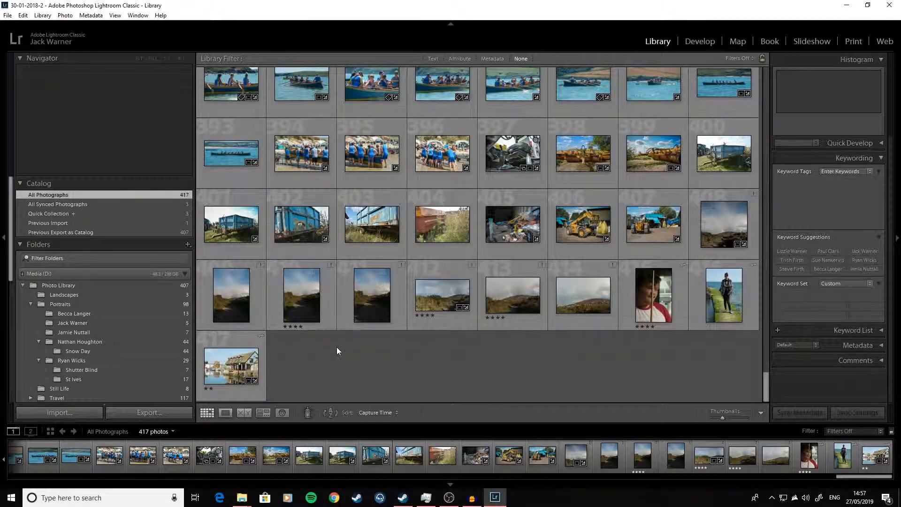
{"action": "scroll", "coordinate": [111, 344], "scroll_direction": "down", "scroll_amount": 2}
{"action": "scroll", "coordinate": [85, 285], "scroll_direction": "up", "scroll_amount": 1}
{"action": "scroll", "coordinate": [90, 308], "scroll_direction": "down", "scroll_amount": 2}
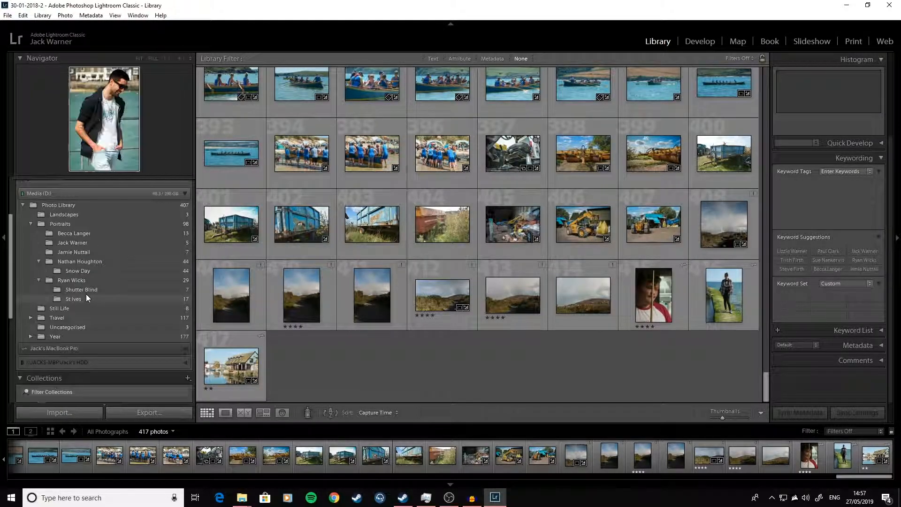
{"action": "scroll", "coordinate": [164, 270], "scroll_direction": "up", "scroll_amount": 2}
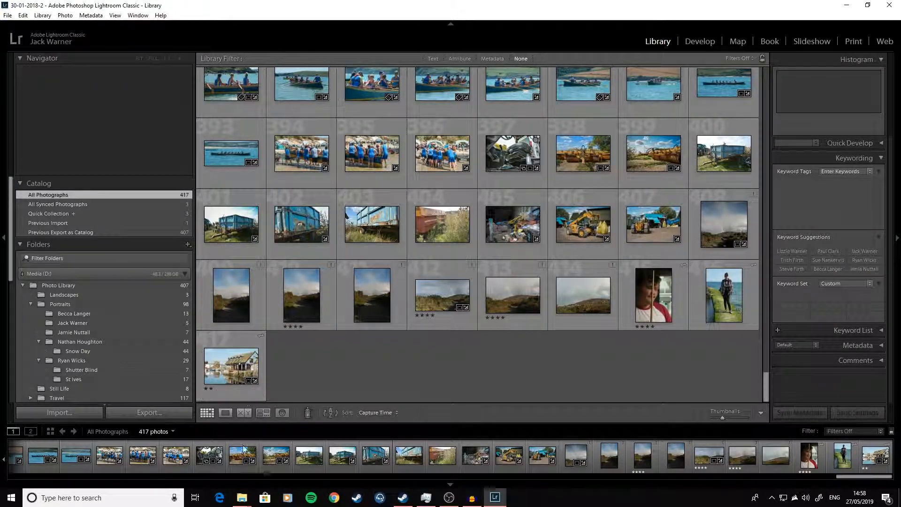
Step: In File Explorer, go back up to the Photo Library folder, highlight gran and papa-1.tif, and return to Lightroom Classic
{"action": "mouse_move", "coordinate": [234, 500]}
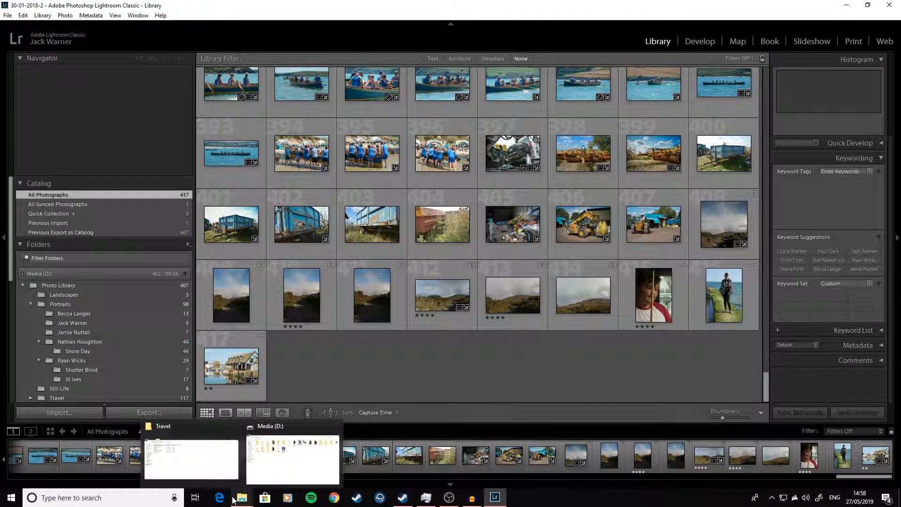
{"action": "left_click", "coordinate": [186, 457]}
{"action": "left_click", "coordinate": [219, 131]}
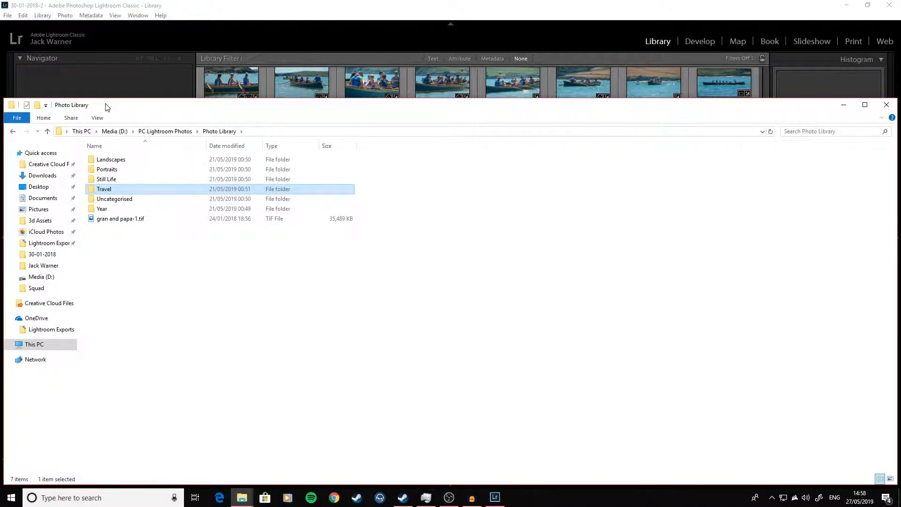
{"action": "left_click", "coordinate": [155, 221]}
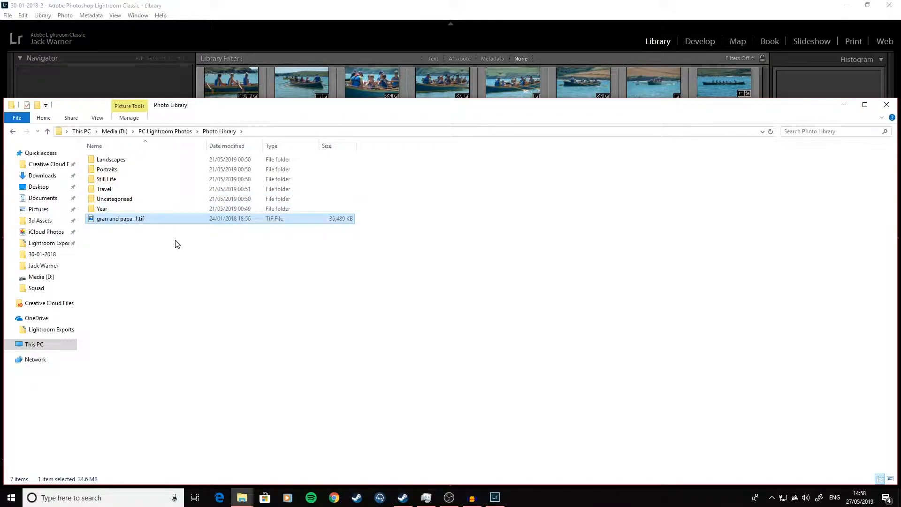
{"action": "left_click", "coordinate": [214, 13]}
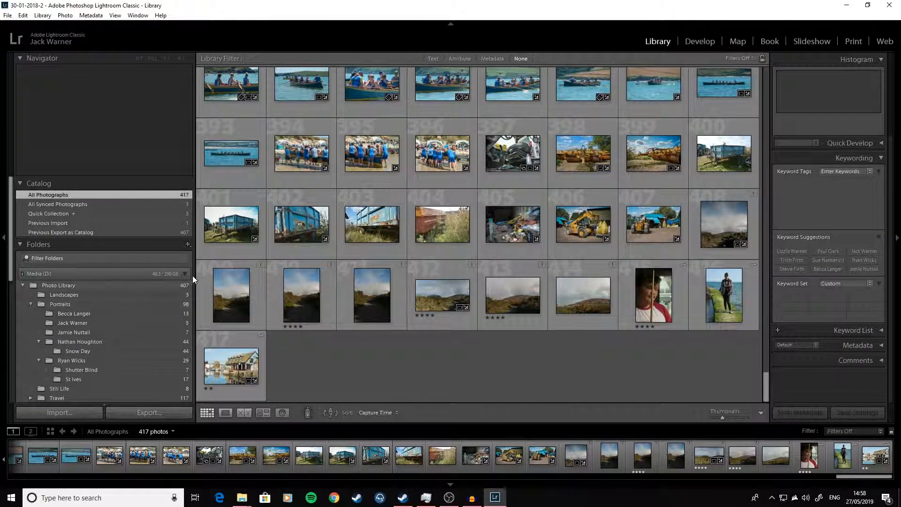
Step: Select the Photo Library folder and view the options for adding folders and subfolders
{"action": "left_click", "coordinate": [188, 244]}
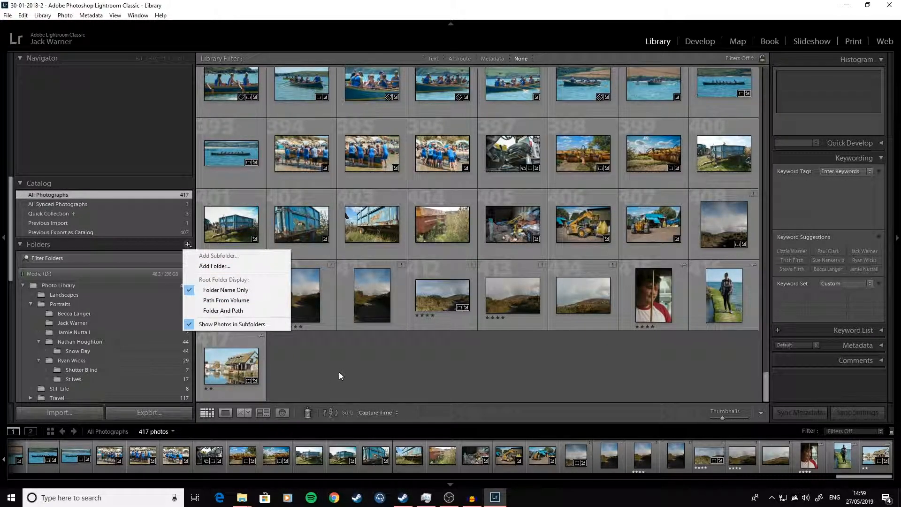
{"action": "left_click", "coordinate": [314, 370]}
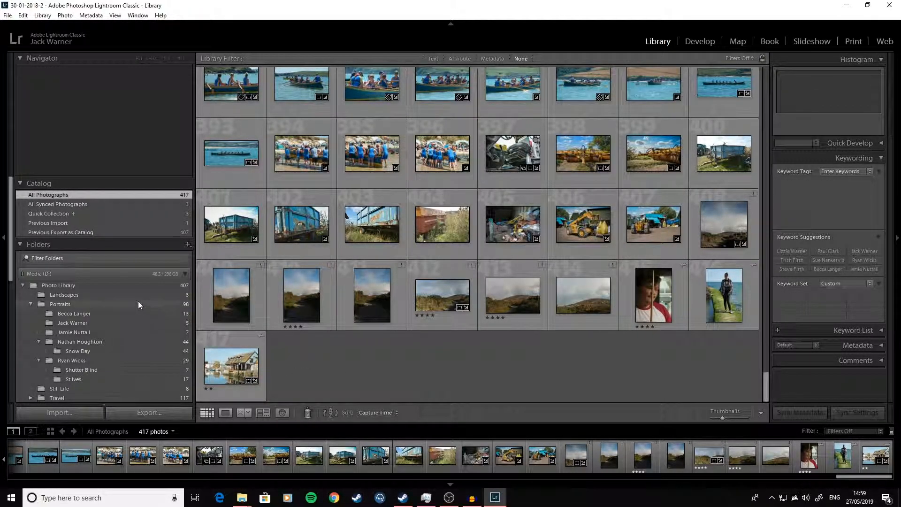
{"action": "left_click", "coordinate": [113, 284]}
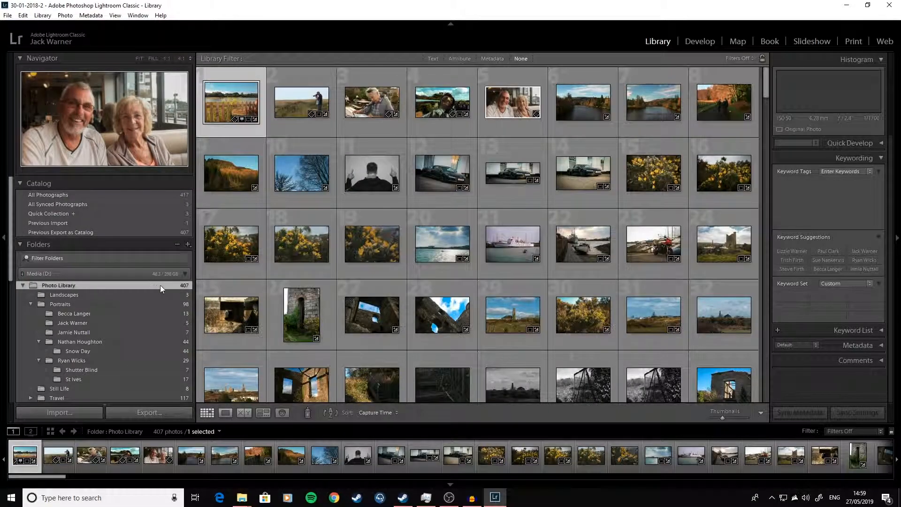
{"action": "left_click", "coordinate": [188, 243]}
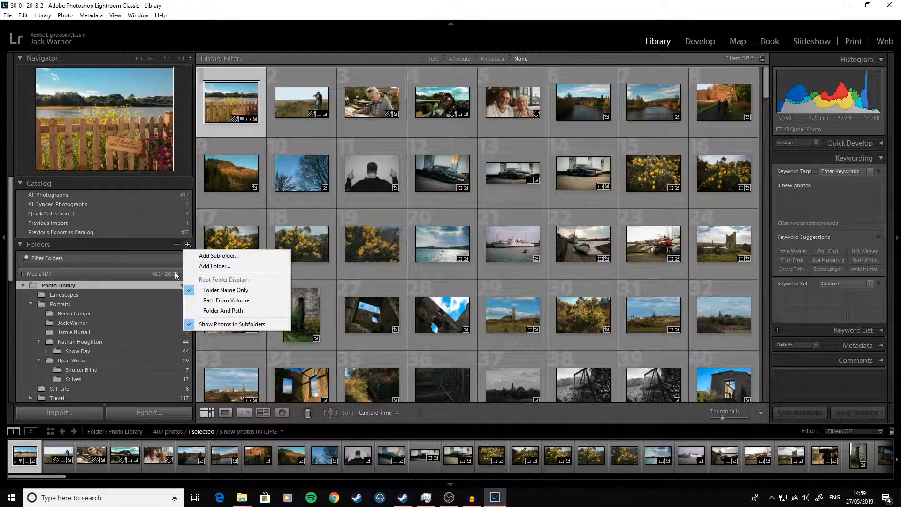
{"action": "left_click", "coordinate": [29, 306]}
Step: Collapse the Portraits folder, then expand Travel, Year and 2018 to examine their subfolders
{"action": "left_click", "coordinate": [30, 304]}
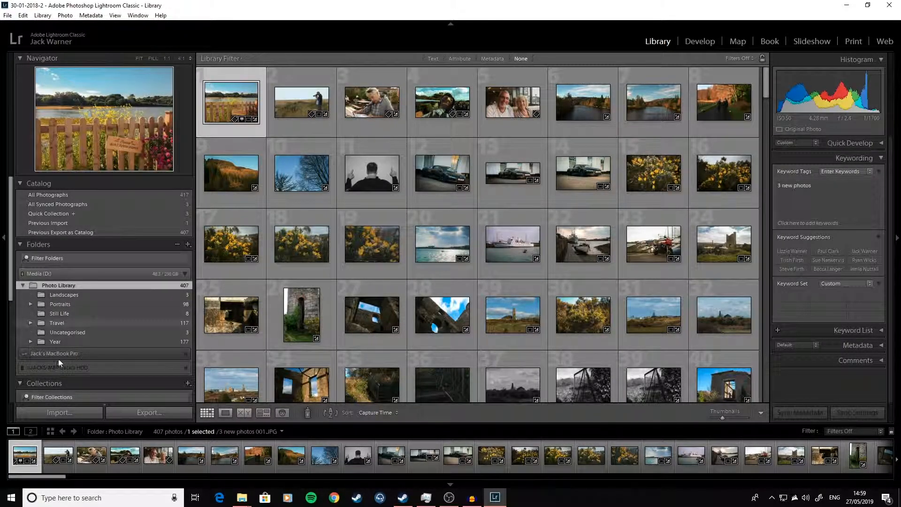
{"action": "left_click", "coordinate": [30, 322]}
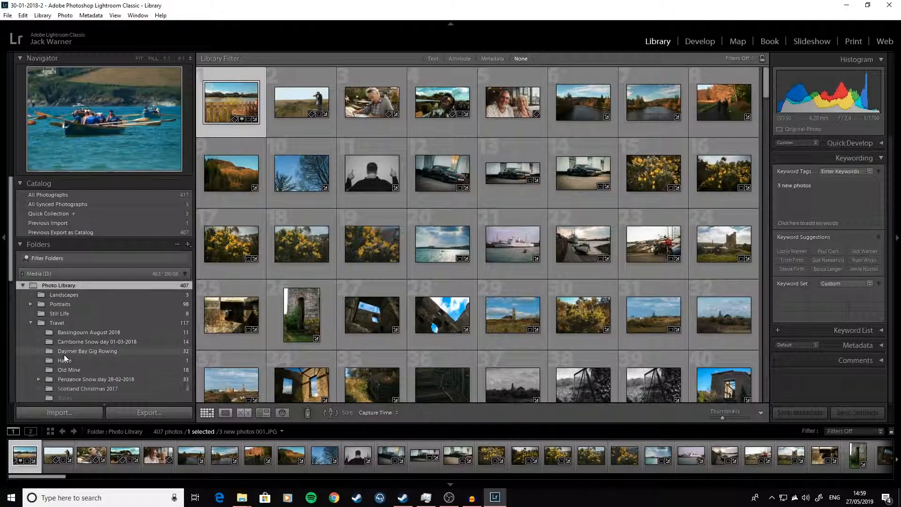
{"action": "scroll", "coordinate": [64, 354], "scroll_direction": "down", "scroll_amount": 1}
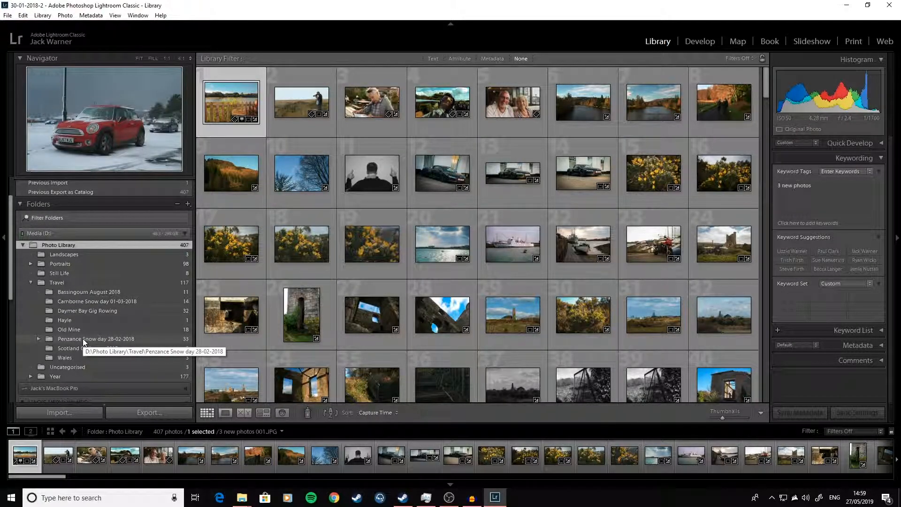
{"action": "left_click", "coordinate": [30, 376]}
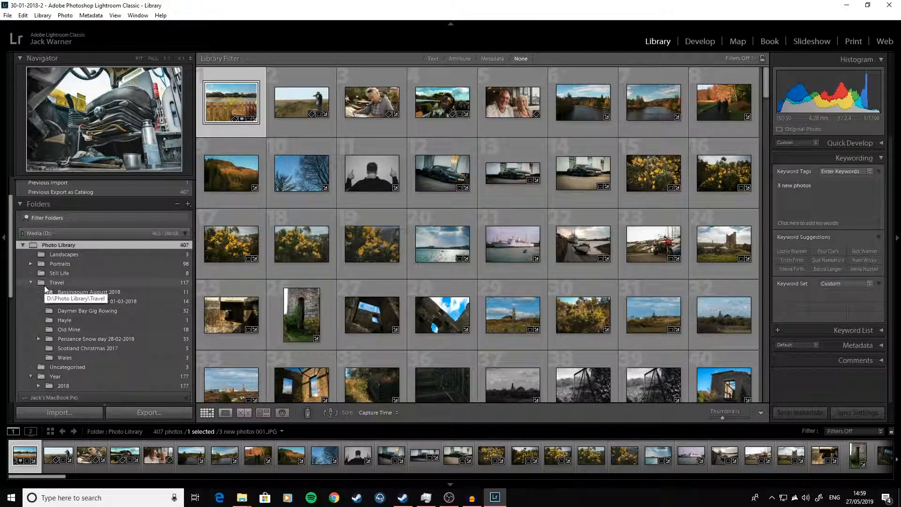
{"action": "left_click", "coordinate": [39, 385]}
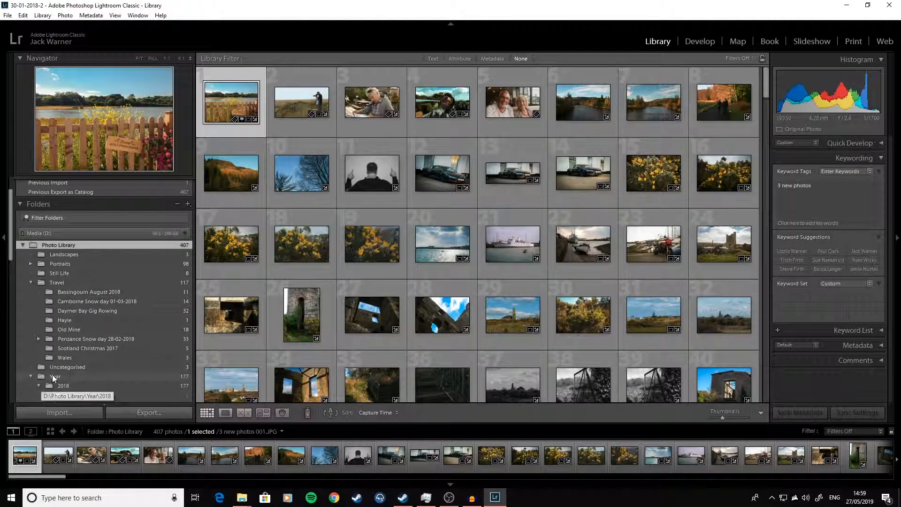
{"action": "scroll", "coordinate": [84, 367], "scroll_direction": "down", "scroll_amount": 5}
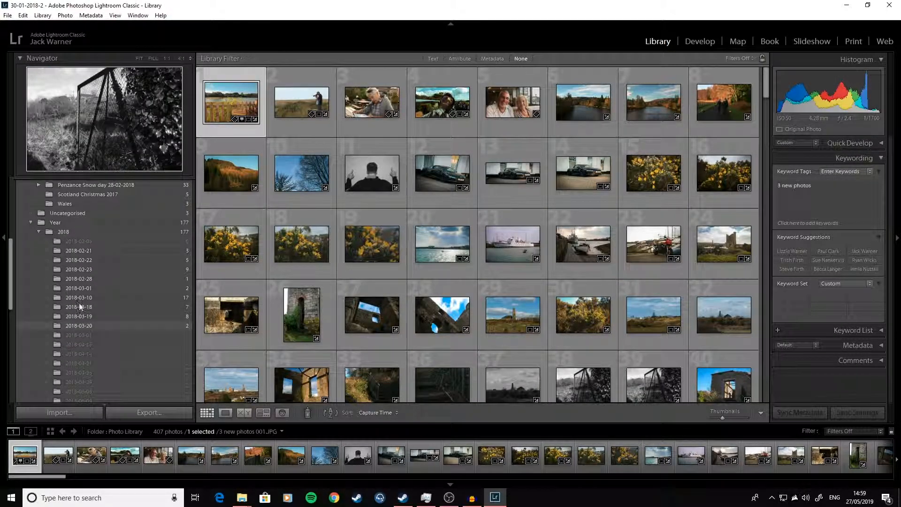
{"action": "scroll", "coordinate": [113, 369], "scroll_direction": "down", "scroll_amount": 3}
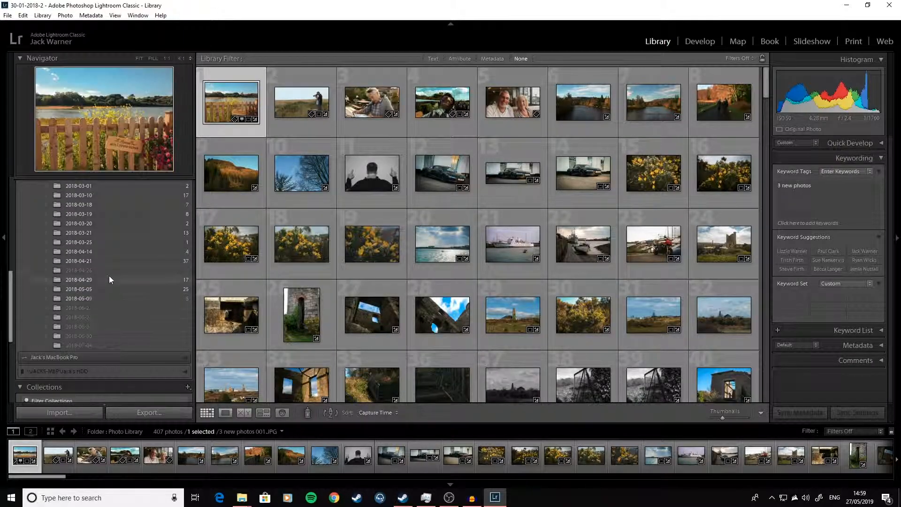
{"action": "scroll", "coordinate": [123, 301], "scroll_direction": "up", "scroll_amount": 6}
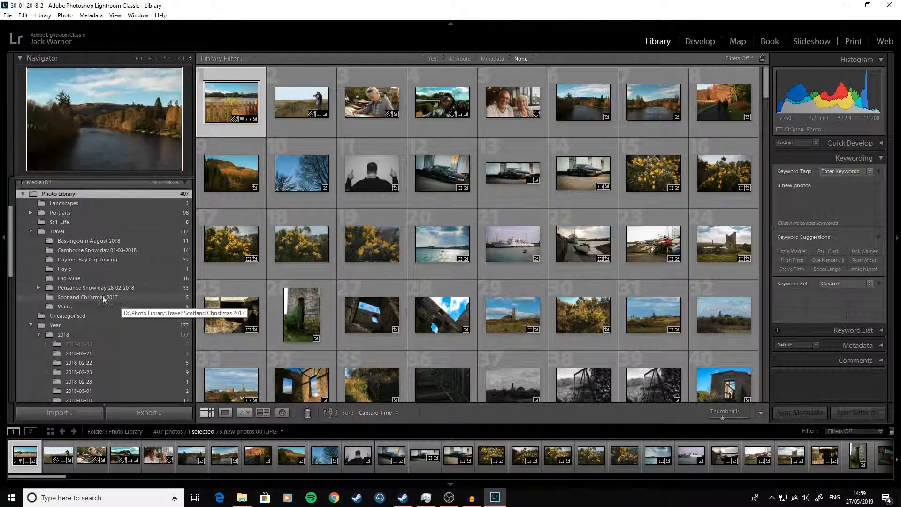
Step: Collapse the 2018, Travel and Year folders, check the Portraits subfolders, and collapse Portraits again
{"action": "left_click", "coordinate": [39, 334]}
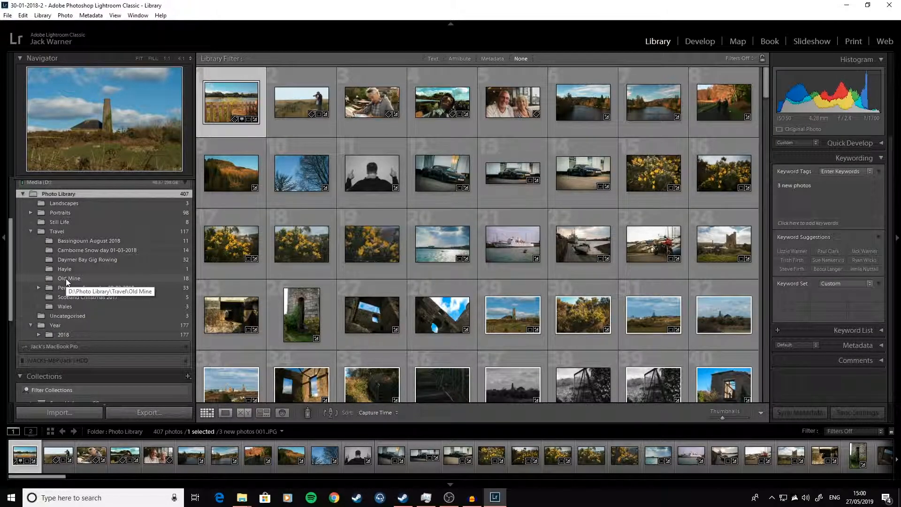
{"action": "left_click", "coordinate": [31, 231]}
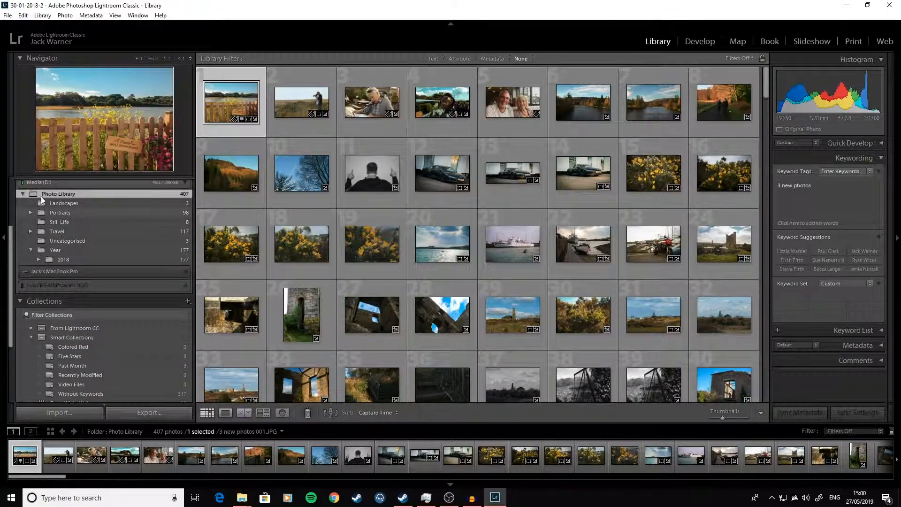
{"action": "left_click", "coordinate": [30, 250]}
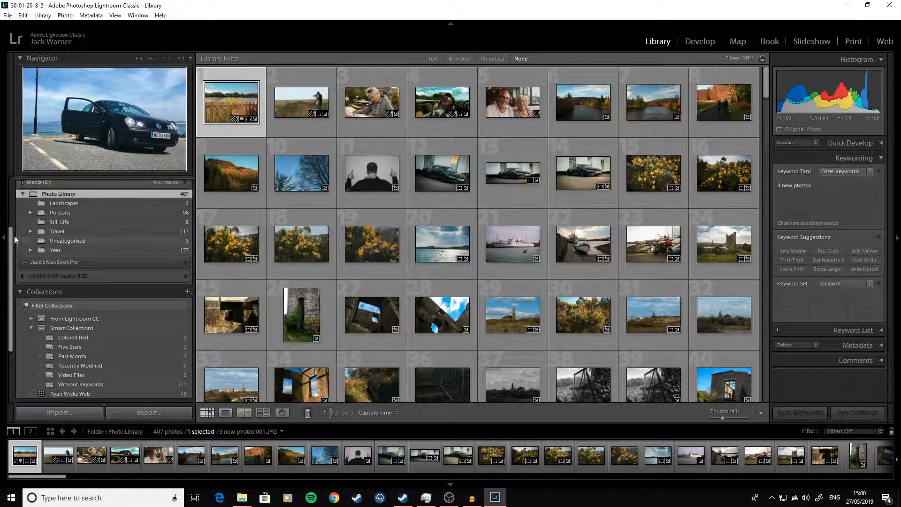
{"action": "left_click", "coordinate": [32, 211]}
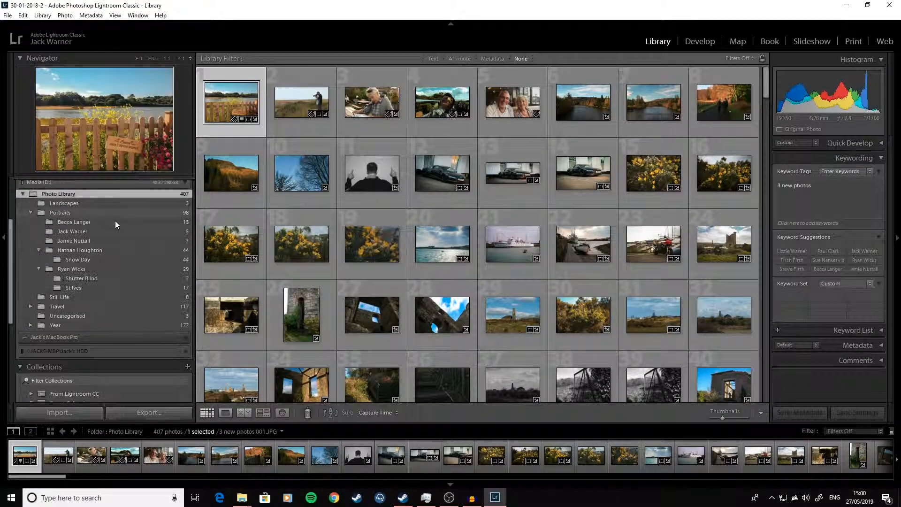
{"action": "left_click", "coordinate": [31, 214]}
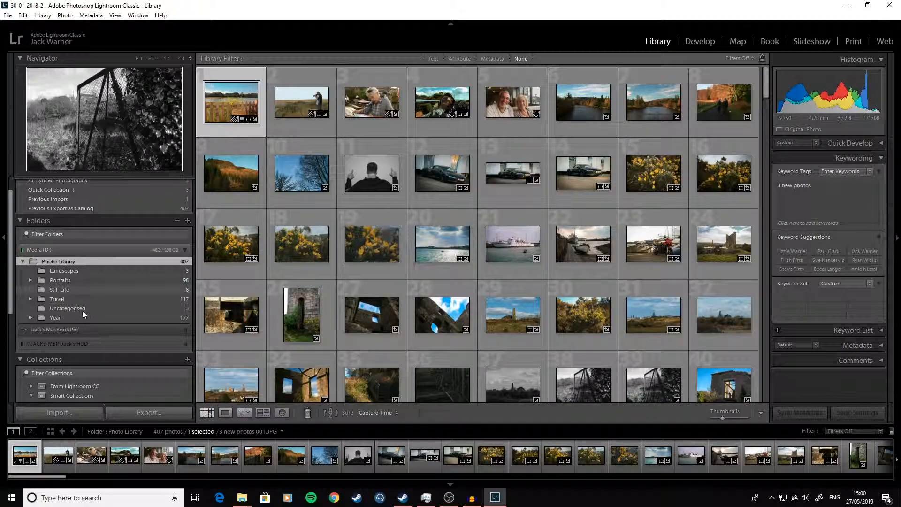
Step: Add the Favourites folder from the Media (D:) drive at its current location and show its photos
{"action": "left_click", "coordinate": [186, 222]}
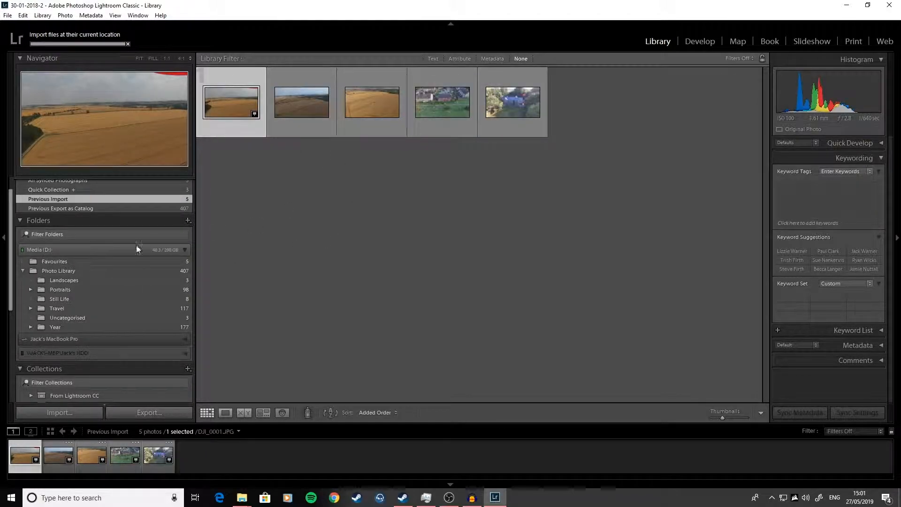
{"action": "left_click", "coordinate": [92, 270]}
{"action": "left_click", "coordinate": [136, 260]}
{"action": "left_click", "coordinate": [300, 111]}
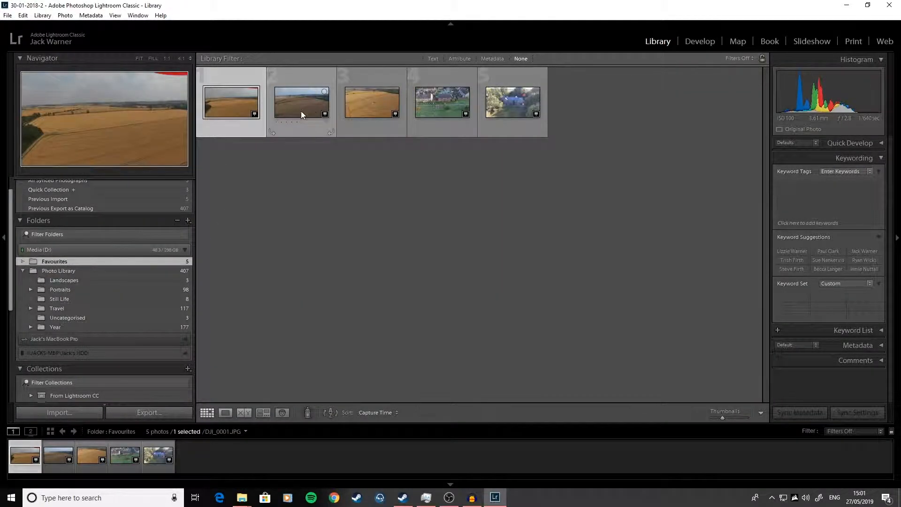
Step: Look through the photos in the Favourites folder, ending on the third one
{"action": "left_click", "coordinate": [365, 101]}
{"action": "left_click", "coordinate": [463, 99]}
{"action": "left_click", "coordinate": [372, 99]}
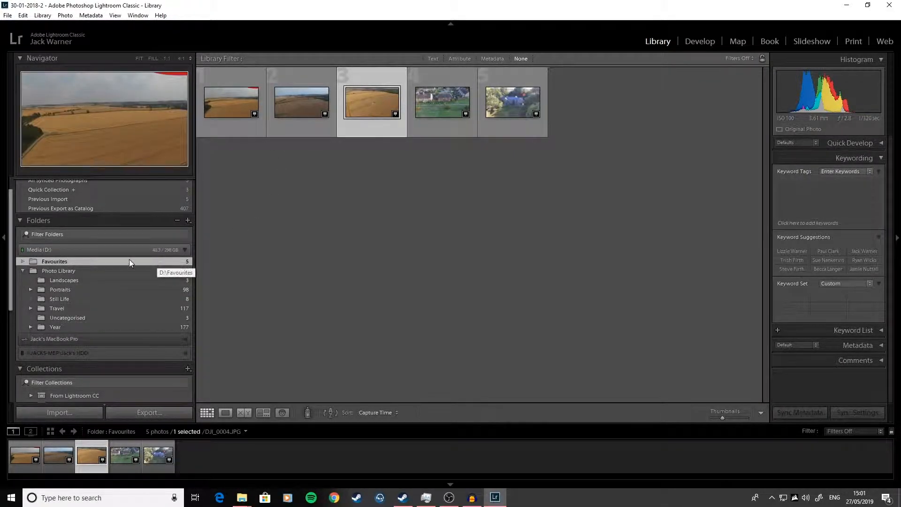
{"action": "right_click", "coordinate": [63, 260]}
{"action": "left_click", "coordinate": [89, 314]}
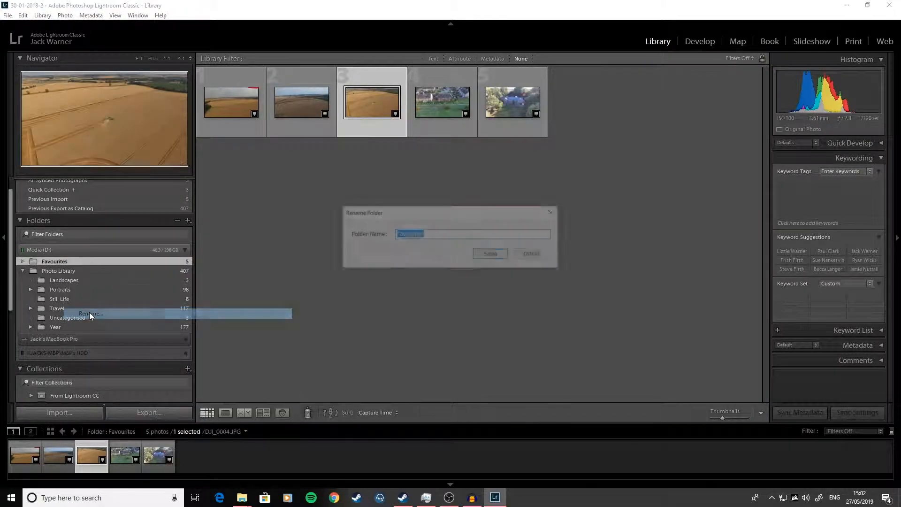
{"action": "left_click", "coordinate": [523, 256]}
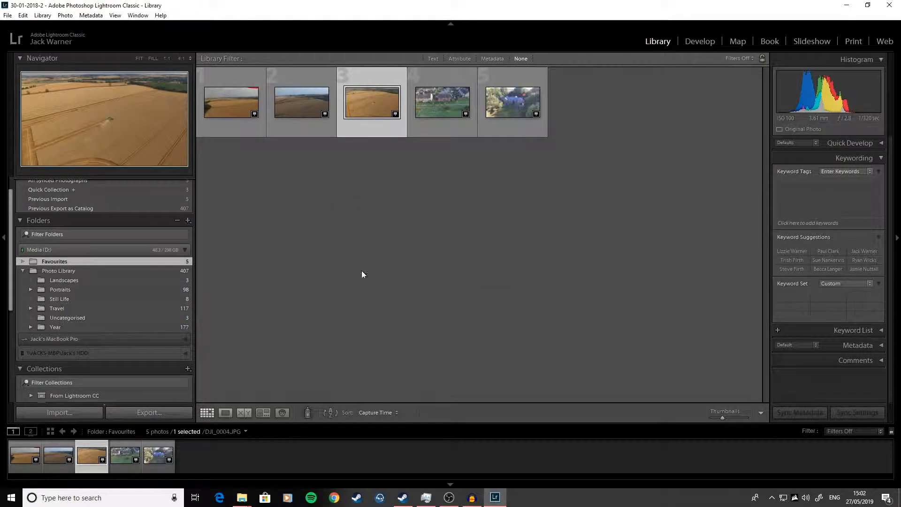
Step: Rename the Favourites folder to "Bassingbourn Drone Pictures"
{"action": "right_click", "coordinate": [54, 260]}
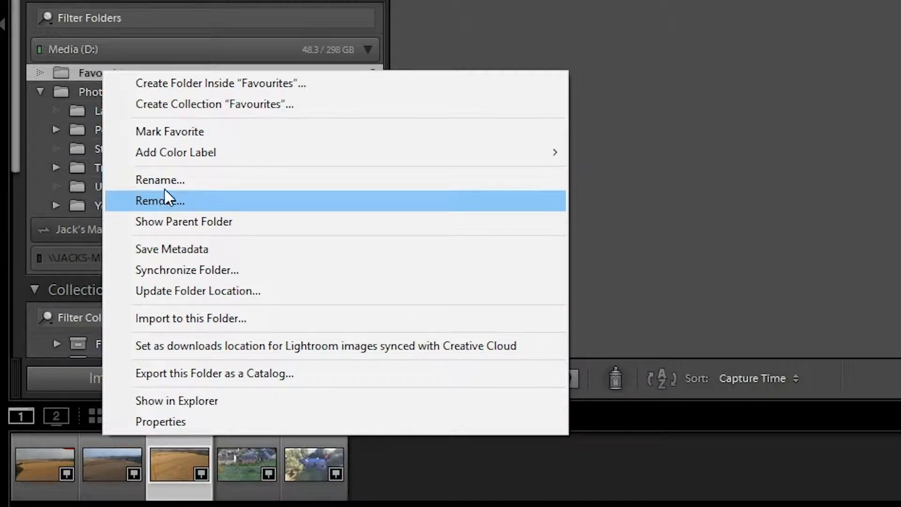
{"action": "left_click", "coordinate": [183, 180]}
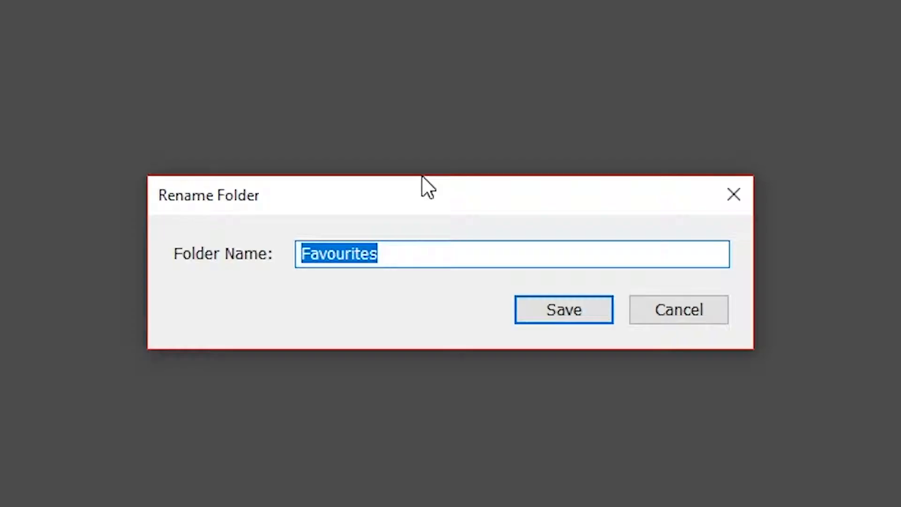
{"action": "type", "text": "Bassingbn"}
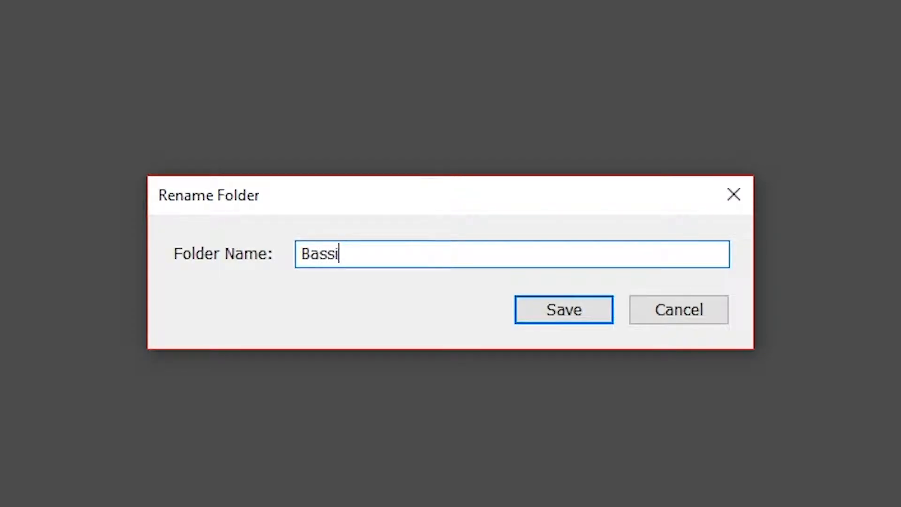
{"action": "key", "text": "BackSpace"}
{"action": "key", "text": "BackSpace"}
{"action": "key", "text": "BackSpace"}
{"action": "key", "text": "BackSpace"}
{"action": "type", "text": "gbourn"}
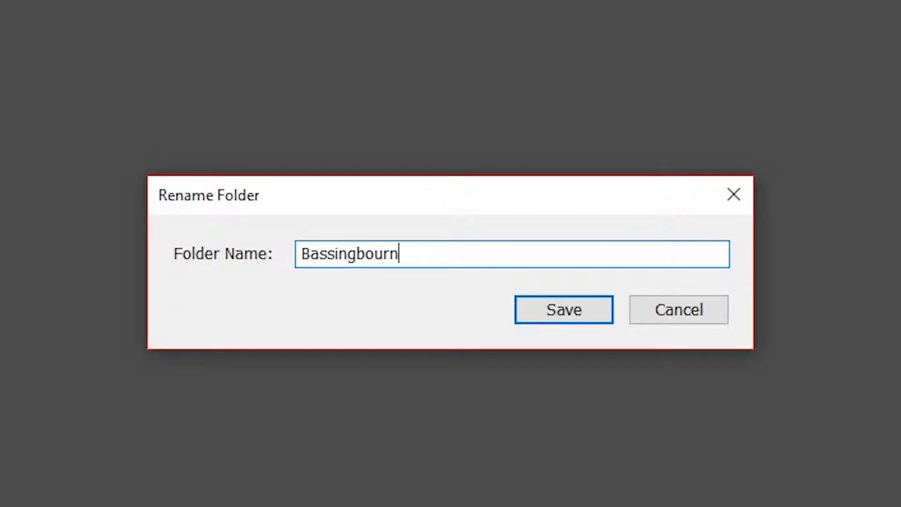
{"action": "type", "text": " Drone Pictures"}
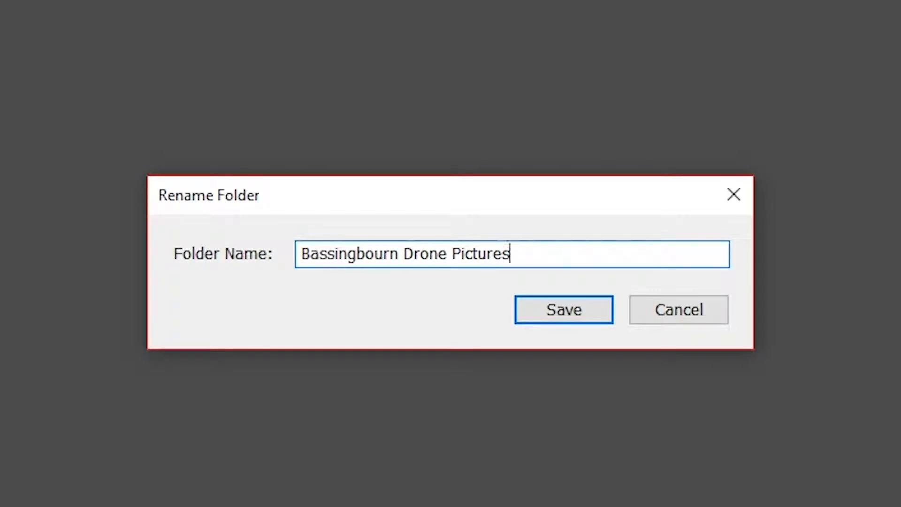
{"action": "key", "text": "Return"}
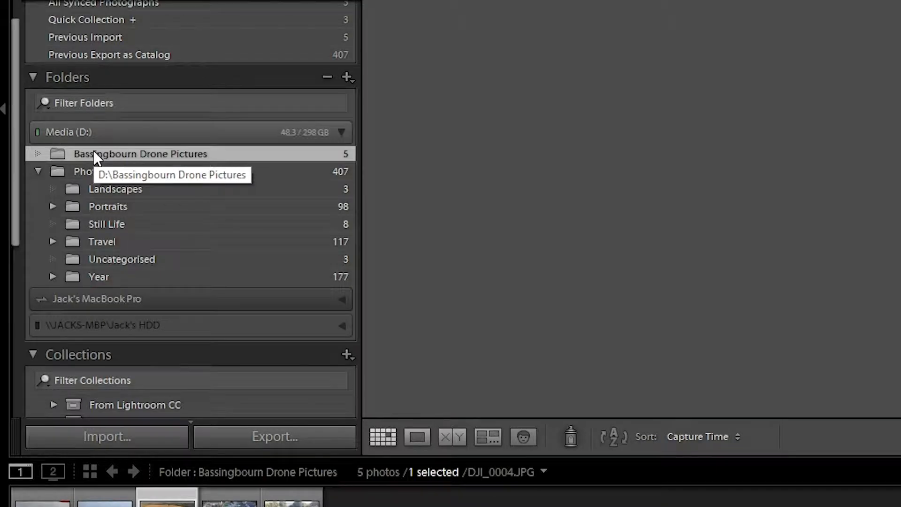
{"action": "left_click", "coordinate": [53, 242]}
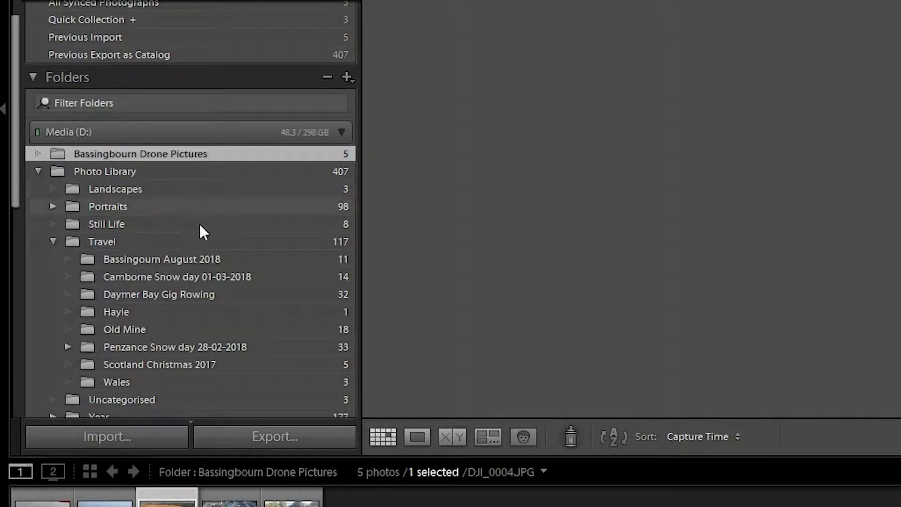
{"action": "left_click", "coordinate": [347, 76]}
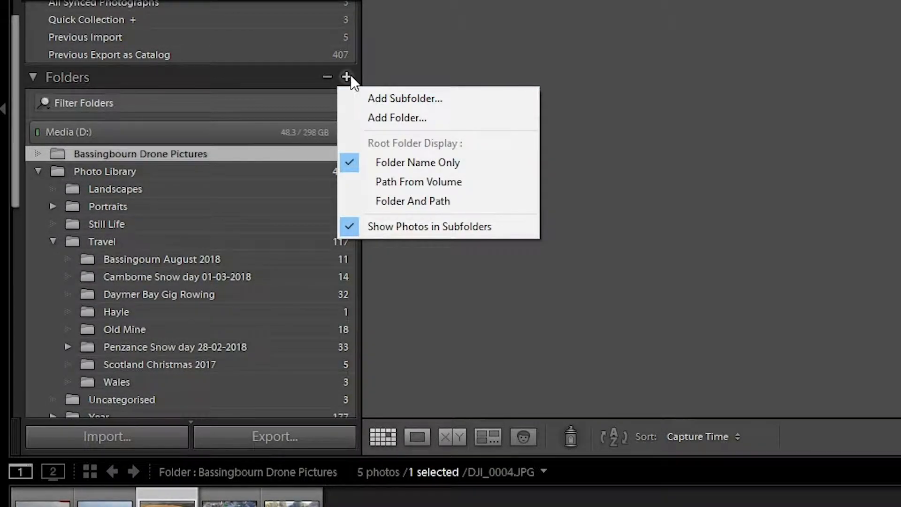
{"action": "left_click", "coordinate": [409, 98]}
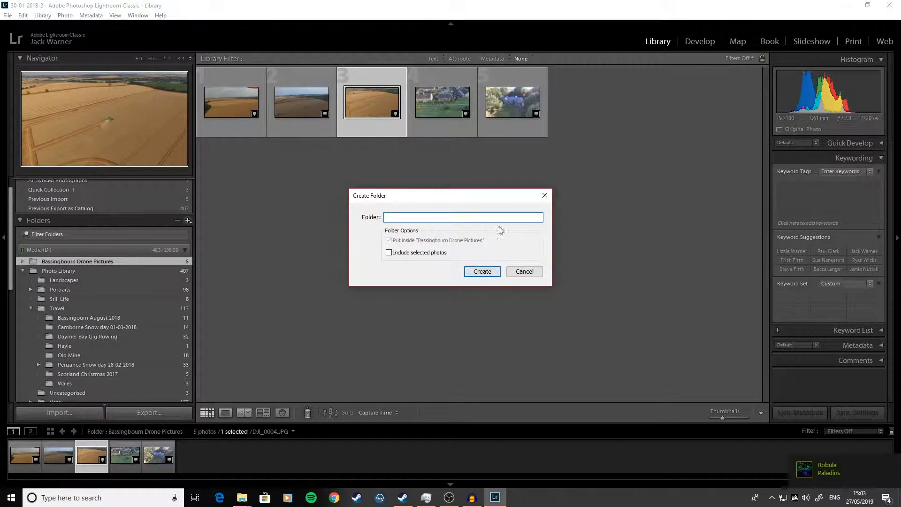
{"action": "left_click", "coordinate": [507, 273]}
Step: Create a subfolder named "Drone Pictures" inside Photo Library, without including the selected photos
{"action": "left_click", "coordinate": [98, 271]}
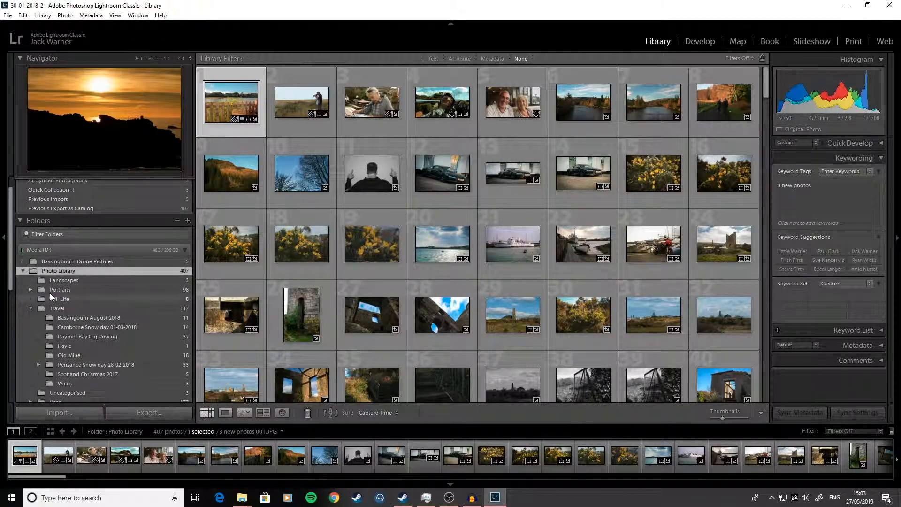
{"action": "left_click", "coordinate": [31, 289]}
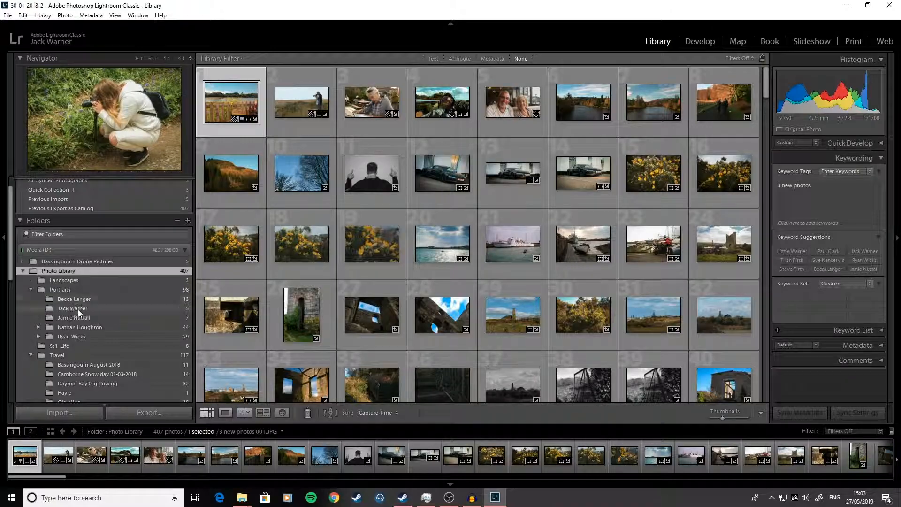
{"action": "left_click", "coordinate": [31, 289]}
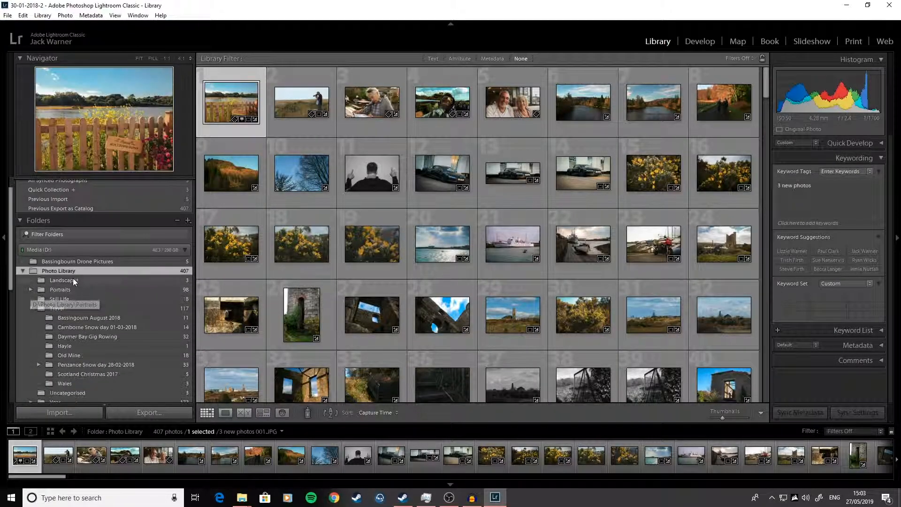
{"action": "left_click", "coordinate": [187, 220]}
{"action": "left_click", "coordinate": [206, 232]}
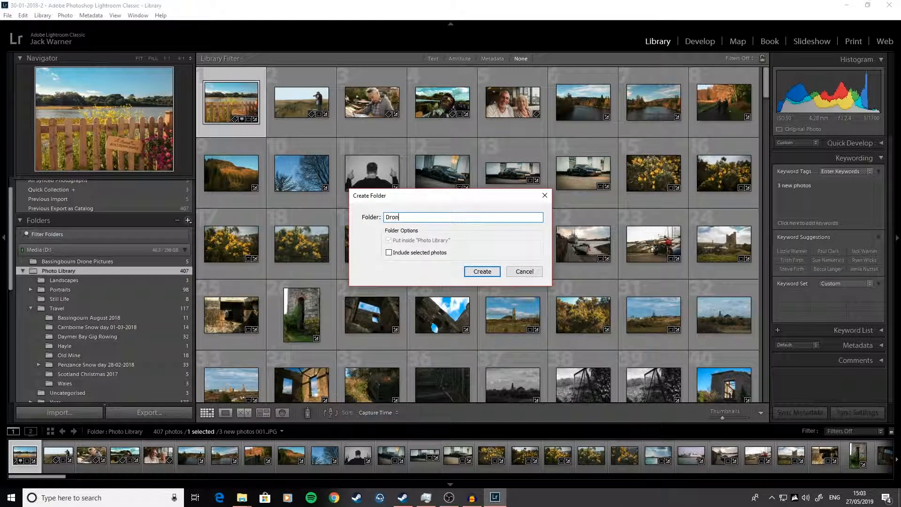
{"action": "type", "text": "Drone F"}
{"action": "key", "text": "BackSpace"}
{"action": "type", "text": "Pictures"}
{"action": "key", "text": "Return"}
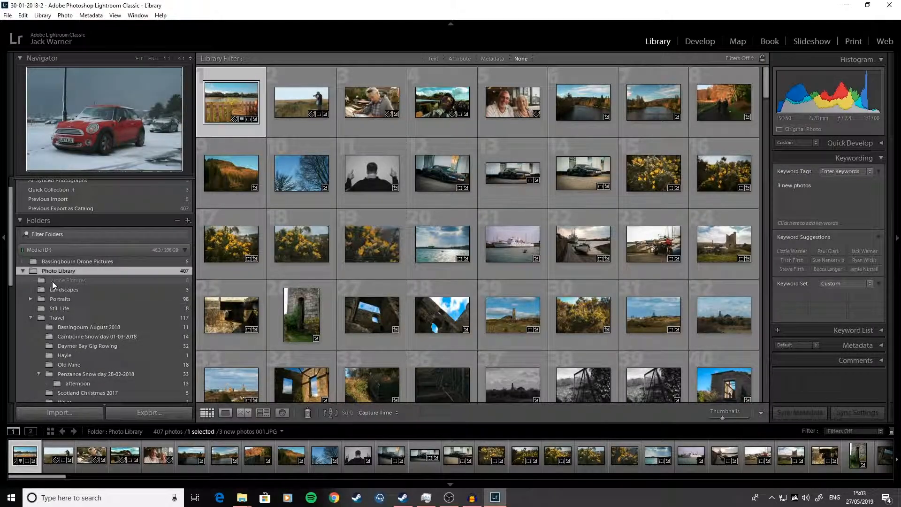
Step: Move the Bassingbourn Drone Pictures folder into Drone Pictures, checking its location on Media (D:) in File Explorer before confirming the move on disk
{"action": "scroll", "coordinate": [60, 320], "scroll_direction": "down", "scroll_amount": 2}
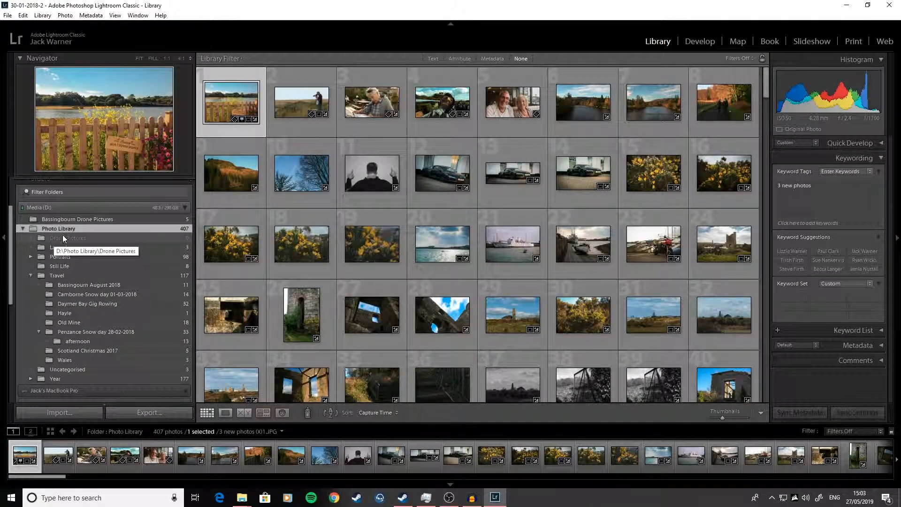
{"action": "left_click_drag", "start_coordinate": [79, 218], "coordinate": [121, 221]}
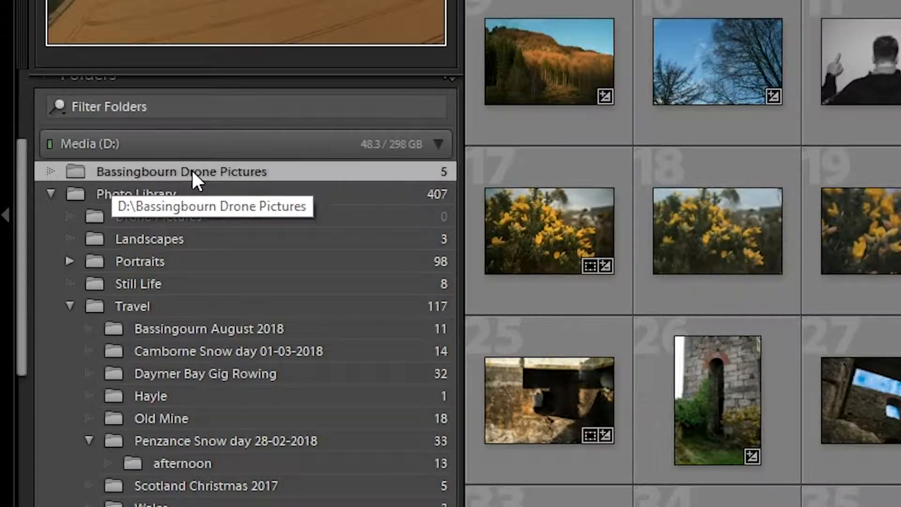
{"action": "left_click_drag", "start_coordinate": [286, 175], "coordinate": [282, 221]}
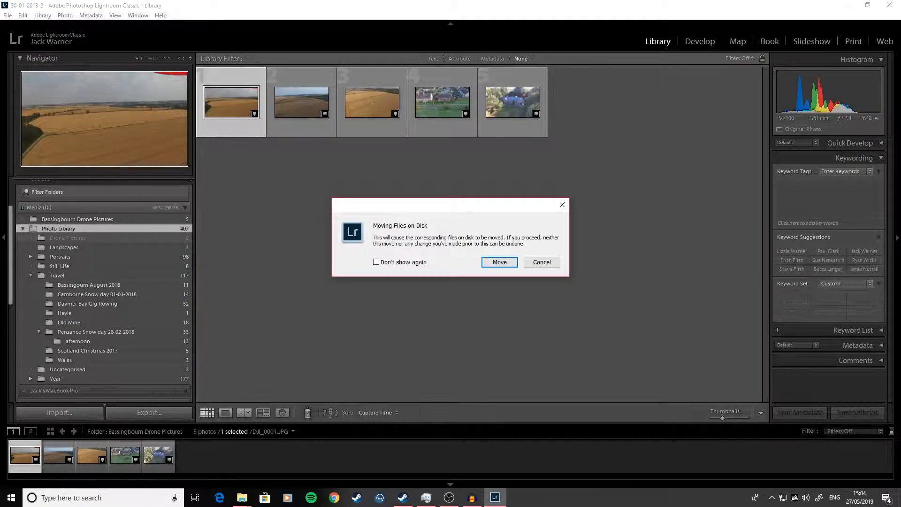
{"action": "key", "text": "alt+Tab"}
{"action": "left_click", "coordinate": [455, 196]}
{"action": "left_click_drag", "start_coordinate": [613, 182], "coordinate": [524, 157]}
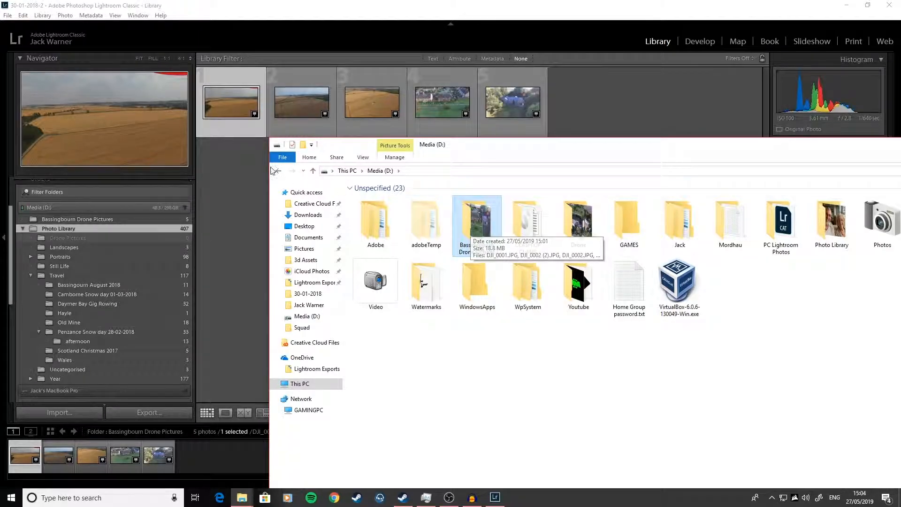
{"action": "left_click", "coordinate": [230, 200]}
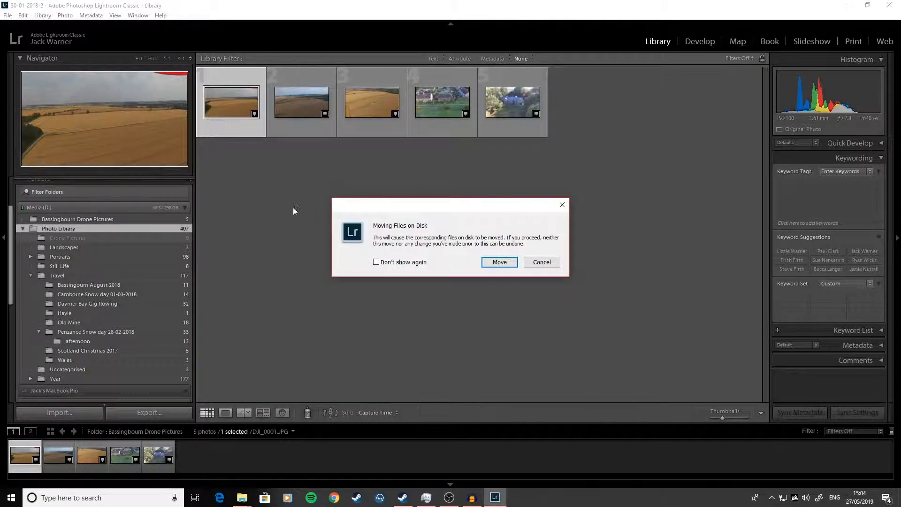
{"action": "left_click", "coordinate": [505, 263]}
Step: Check in File Explorer where the moved folder sits under Photo Library and Drone Pictures on Media (D:), and close the window
{"action": "key", "text": "alt+Tab"}
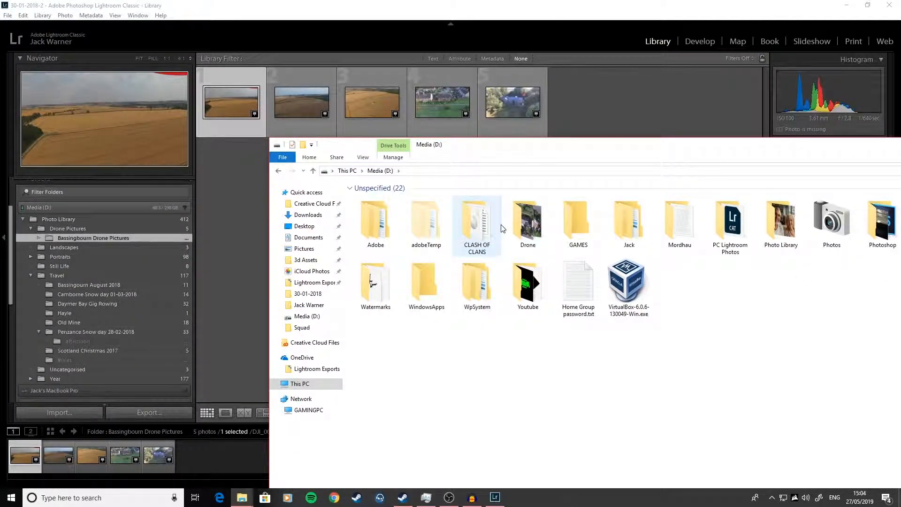
{"action": "double_click", "coordinate": [781, 218]}
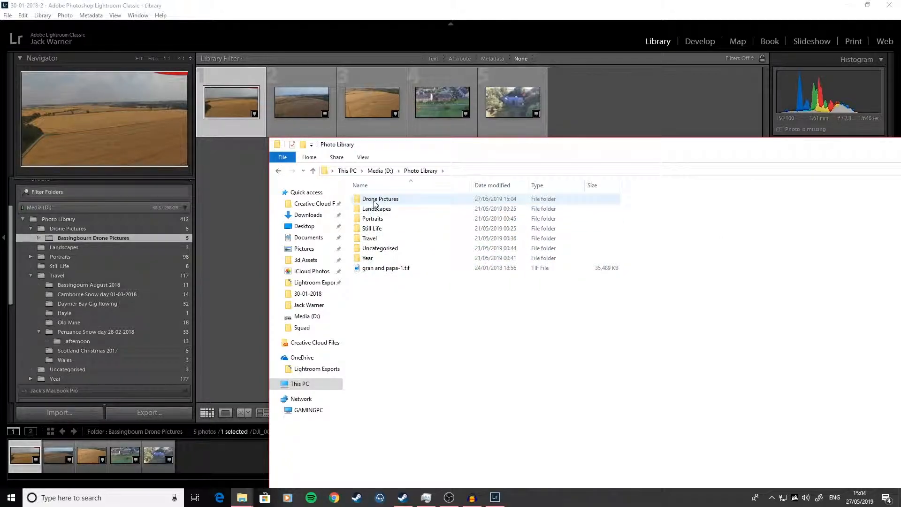
{"action": "double_click", "coordinate": [388, 201]}
{"action": "left_click", "coordinate": [400, 199]}
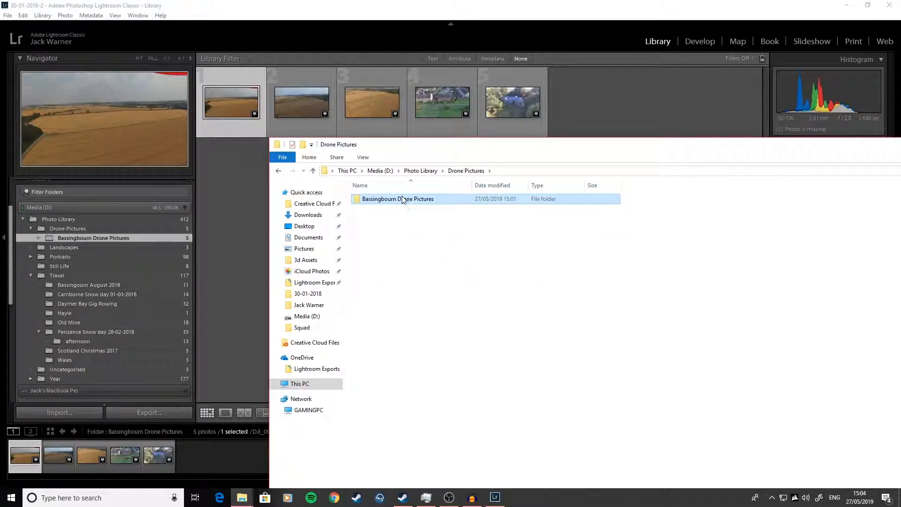
{"action": "left_click_drag", "start_coordinate": [420, 158], "coordinate": [315, 149]}
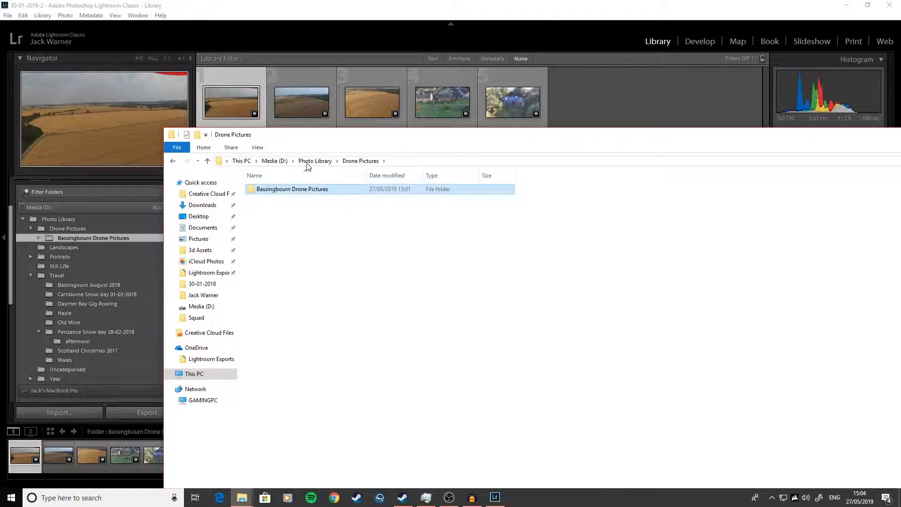
{"action": "left_click", "coordinate": [315, 161]}
{"action": "left_click_drag", "start_coordinate": [523, 140], "coordinate": [404, 137]}
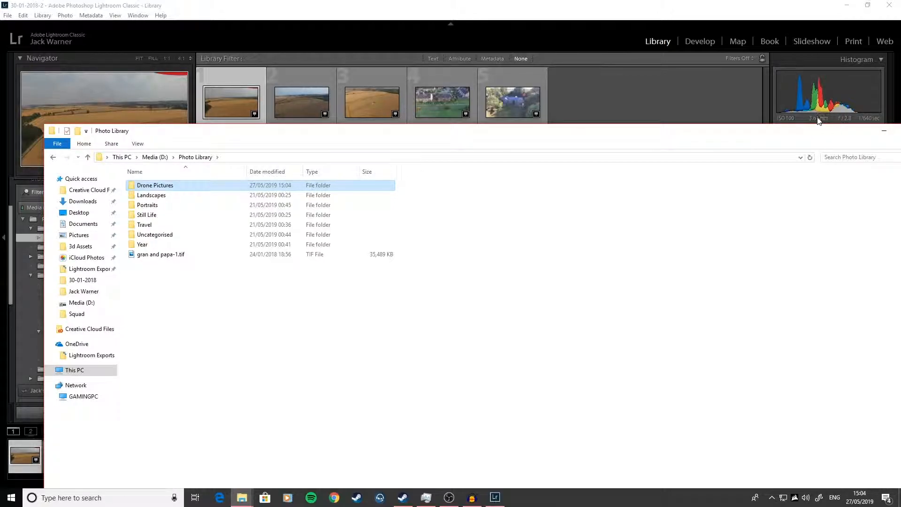
{"action": "left_click", "coordinate": [889, 133]}
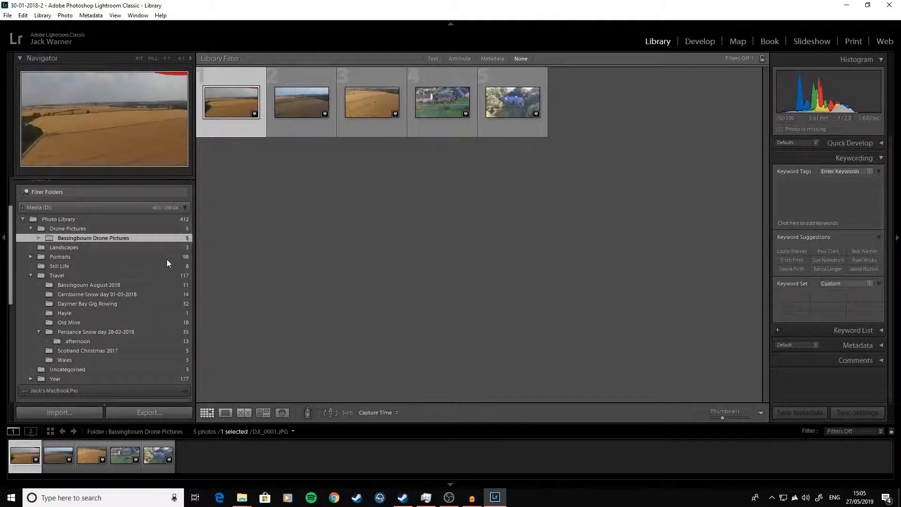
Step: View the photos in the Camborne Snow day 01-03-2018 folder and browse all photos in Photo Library
{"action": "scroll", "coordinate": [163, 282], "scroll_direction": "down", "scroll_amount": 2}
{"action": "scroll", "coordinate": [77, 308], "scroll_direction": "up", "scroll_amount": 2}
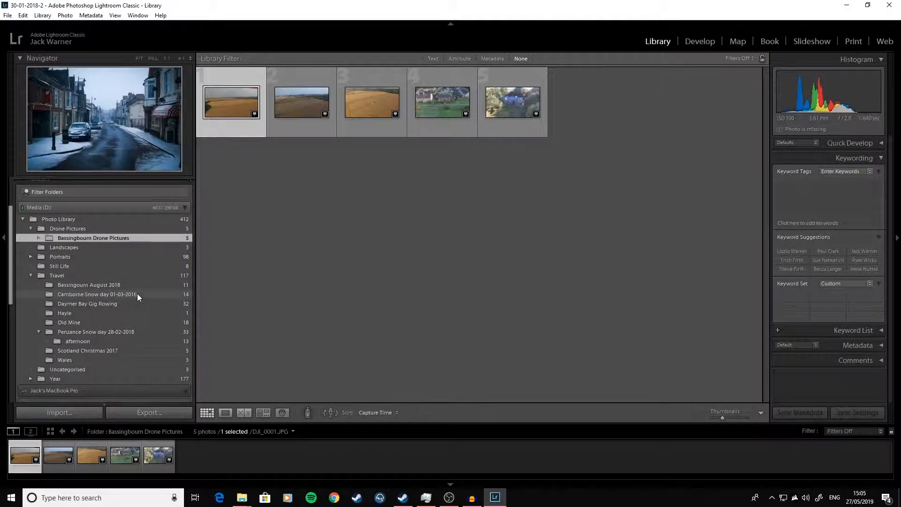
{"action": "left_click", "coordinate": [160, 294]}
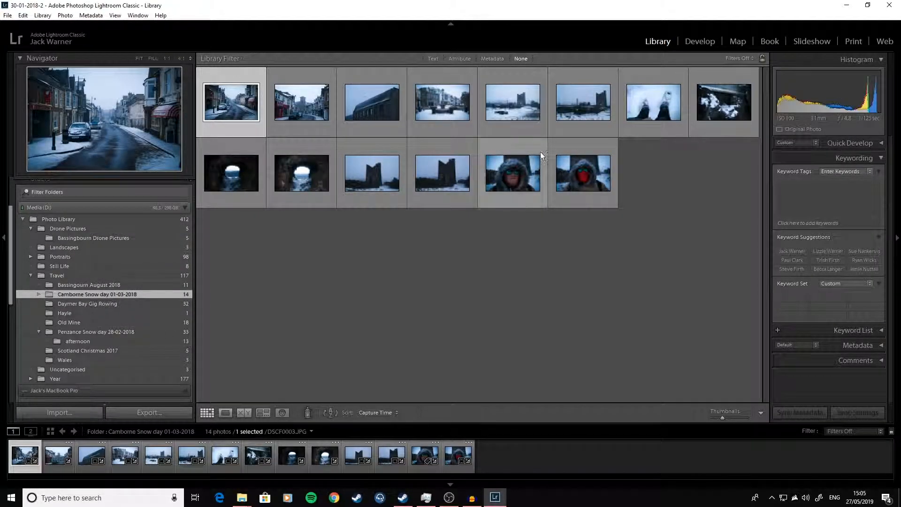
{"action": "left_click", "coordinate": [116, 220]}
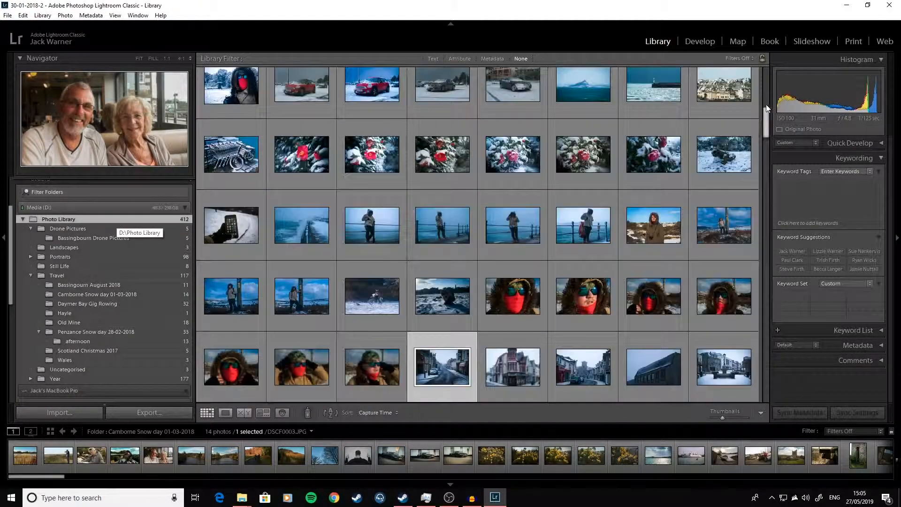
{"action": "left_click_drag", "start_coordinate": [770, 110], "coordinate": [751, 232]}
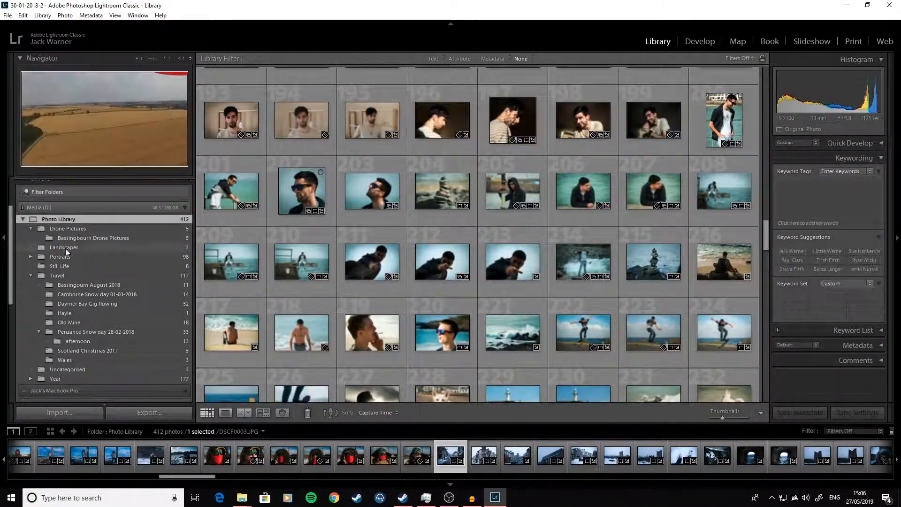
Step: Expand Portraits, compare the photos in its second subfolder with the whole Portraits folder, and return to all Photo Library photos
{"action": "left_click", "coordinate": [29, 257]}
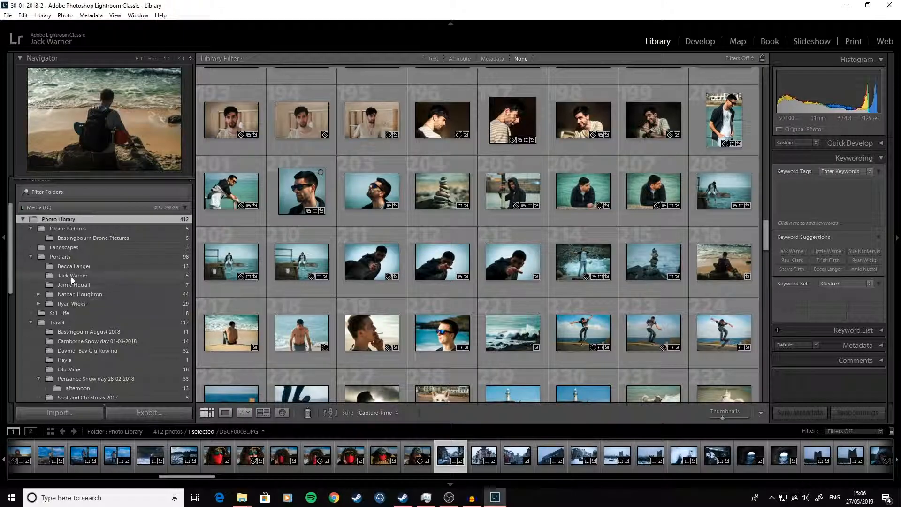
{"action": "left_click", "coordinate": [80, 277]}
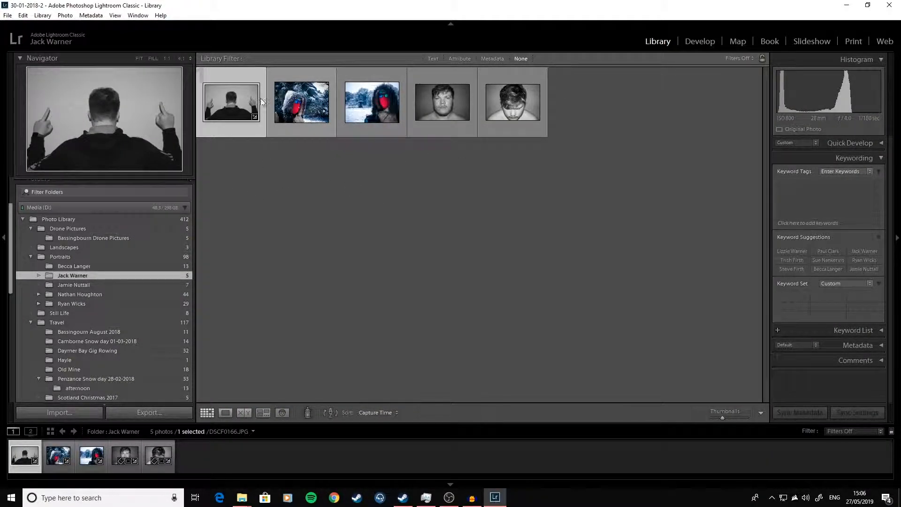
{"action": "left_click", "coordinate": [98, 256]}
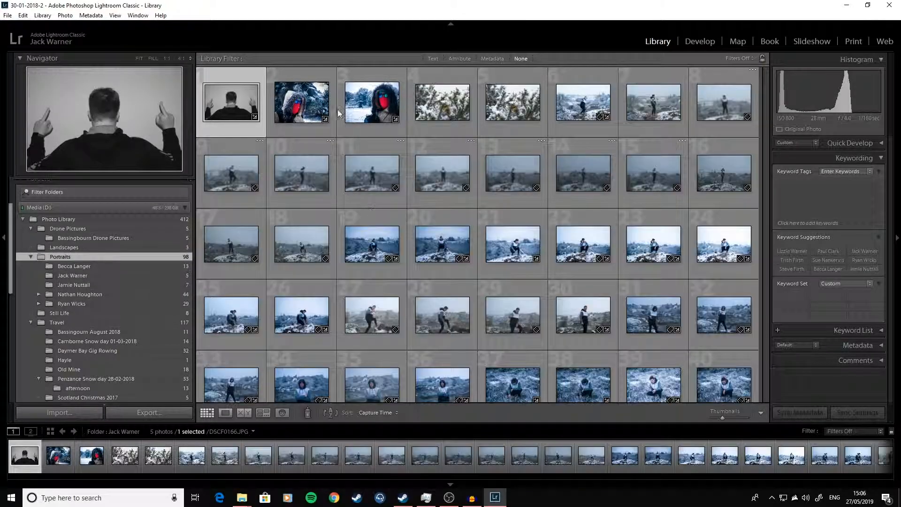
{"action": "scroll", "coordinate": [548, 248], "scroll_direction": "down", "scroll_amount": 10}
{"action": "scroll", "coordinate": [398, 241], "scroll_direction": "up", "scroll_amount": 10}
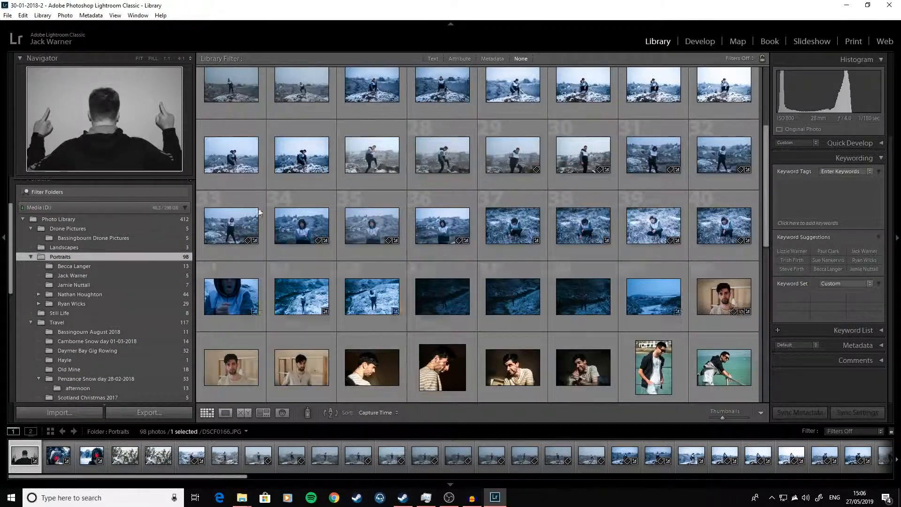
{"action": "left_click", "coordinate": [78, 277]}
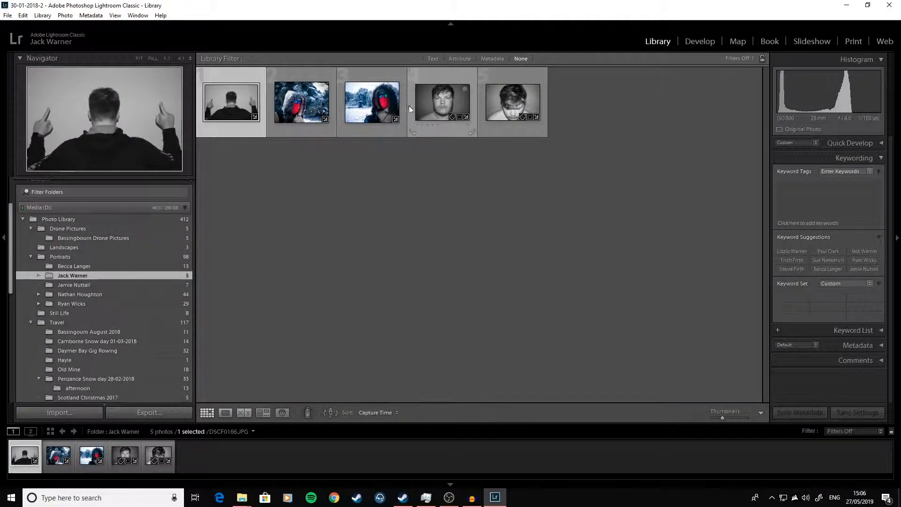
{"action": "left_click", "coordinate": [58, 219]}
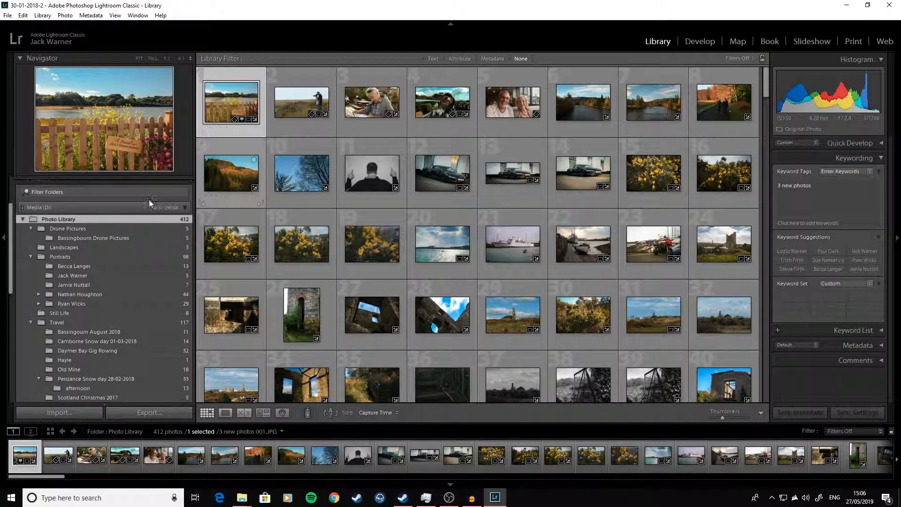